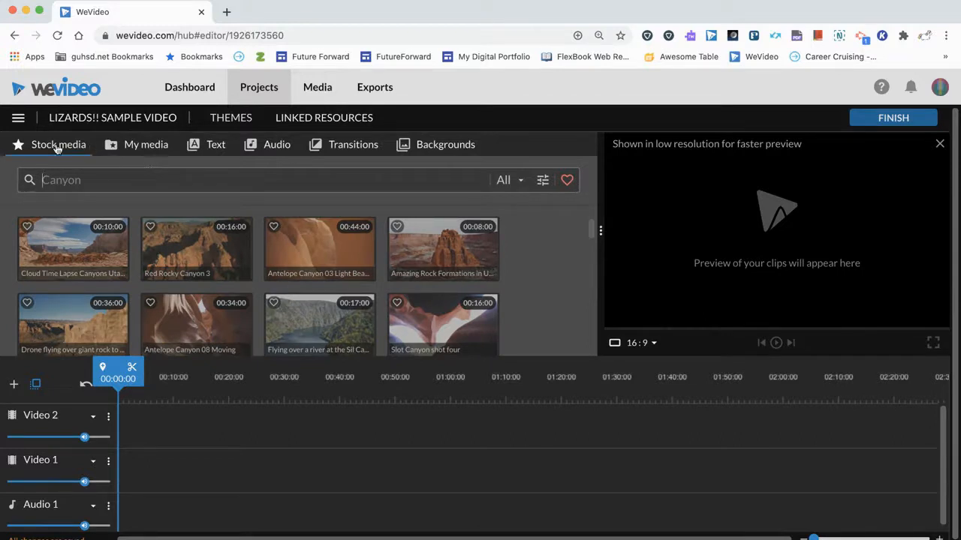
Search the stock media library for "lizard" and look through the matching items
click(64, 179)
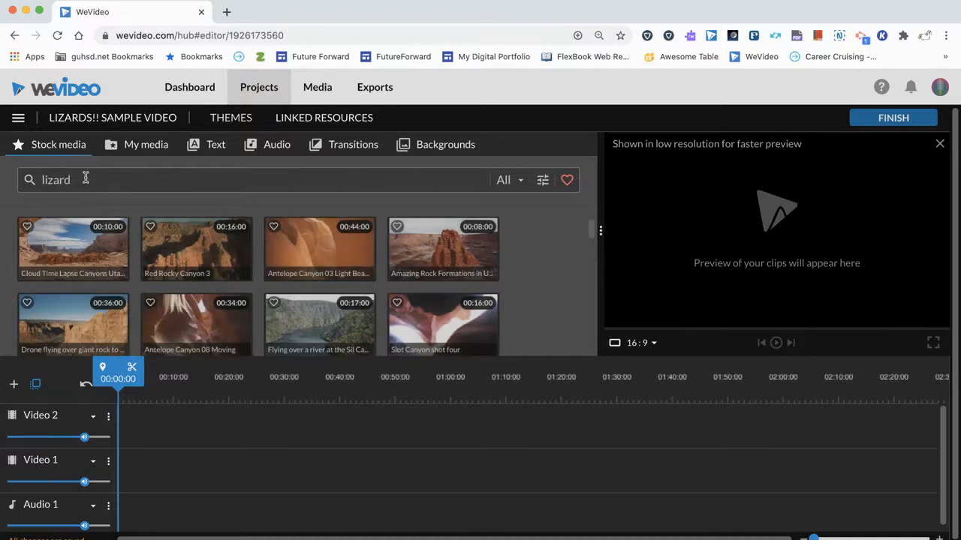
key(Return)
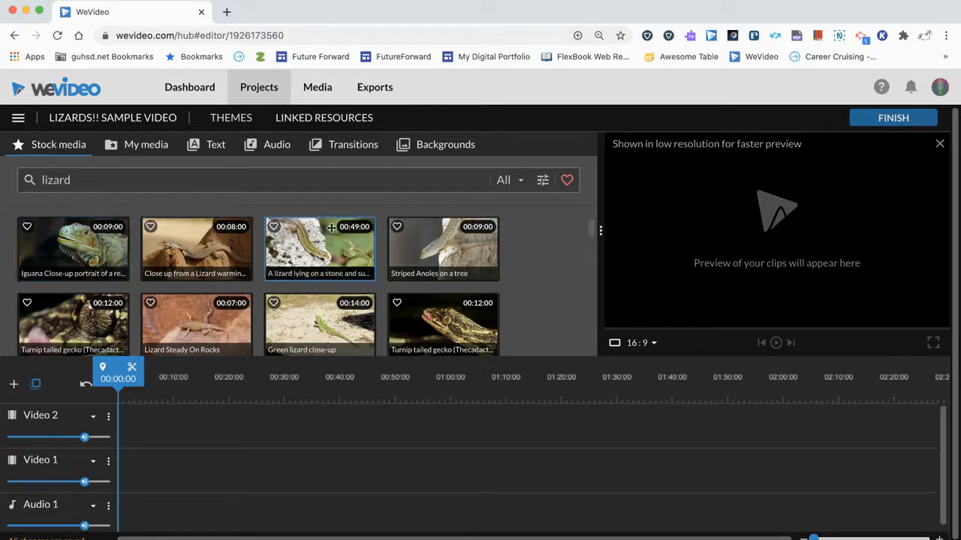
scroll(441, 247, down, 1)
scroll(441, 248, up, 1)
Limit the lizard results to videos, preview the 9-second iguana close-up portrait clip and place it at the start of the Video 1 track
click(515, 183)
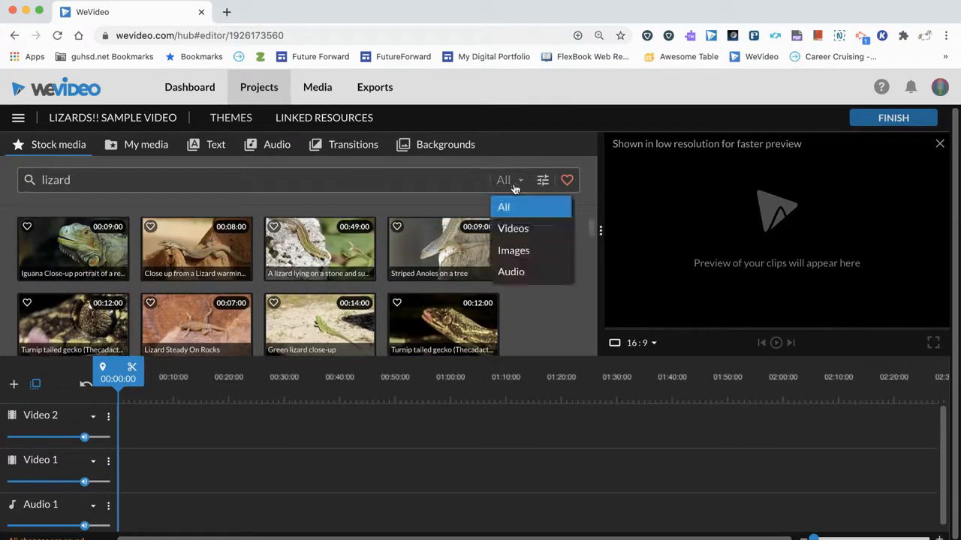
click(517, 229)
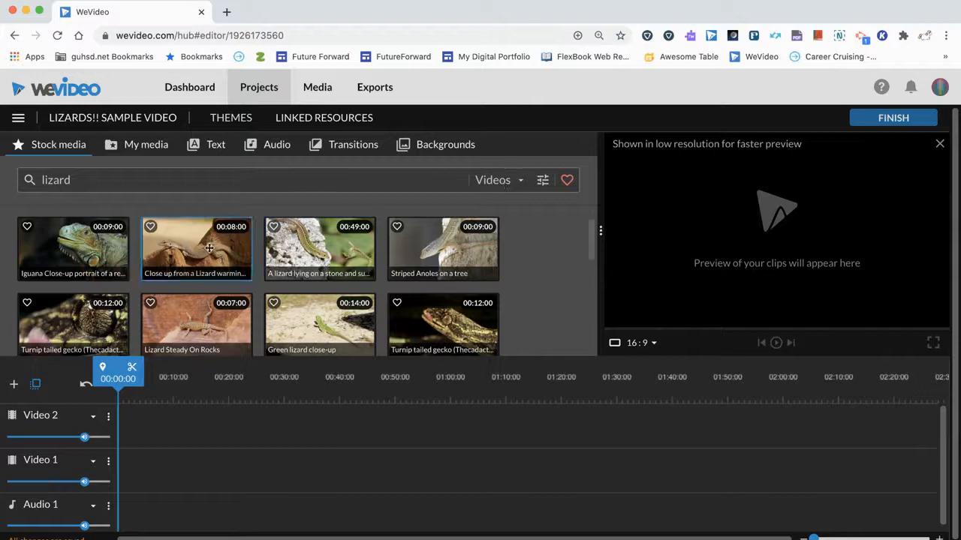
click(76, 246)
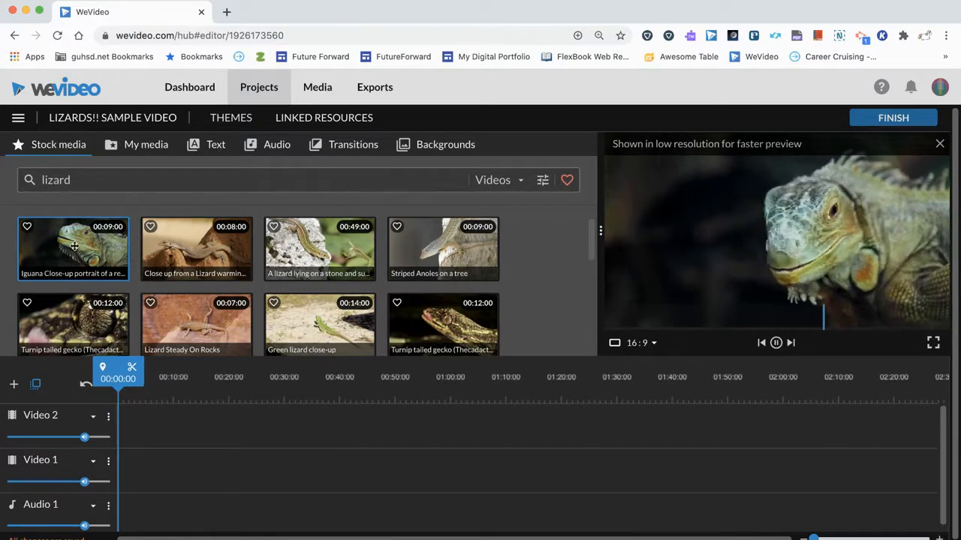
drag(74, 246, 137, 465)
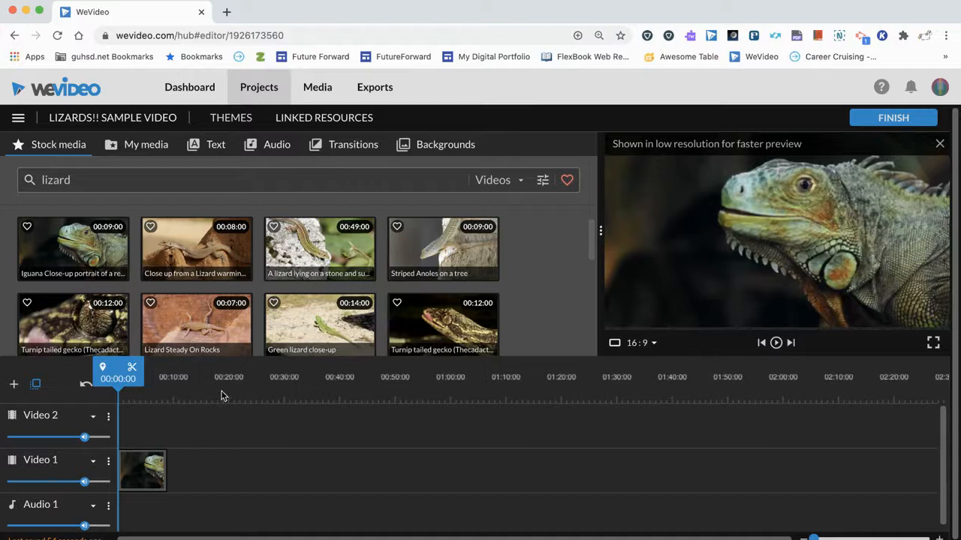
Play the beginning of the iguana clip on the timeline and return the playhead to 00:00:00
key(space)
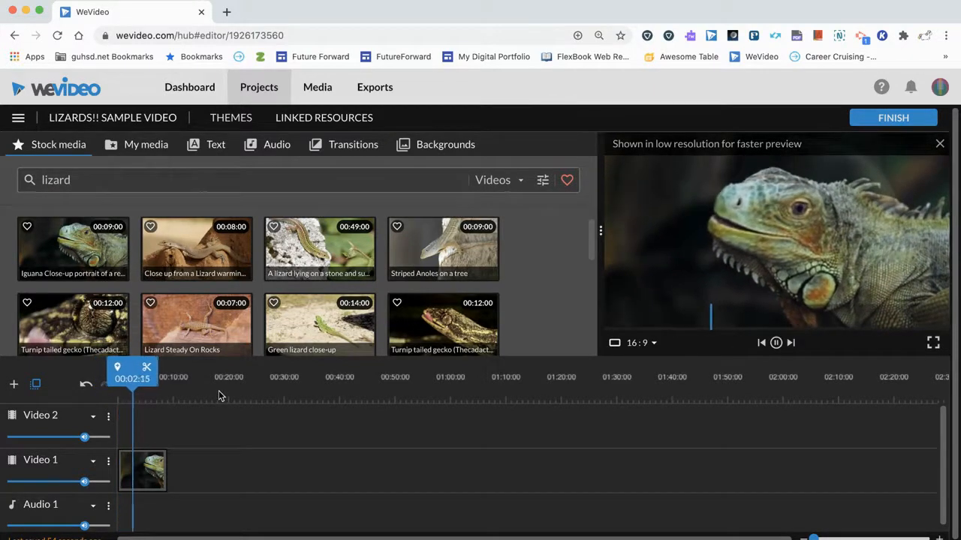
key(space)
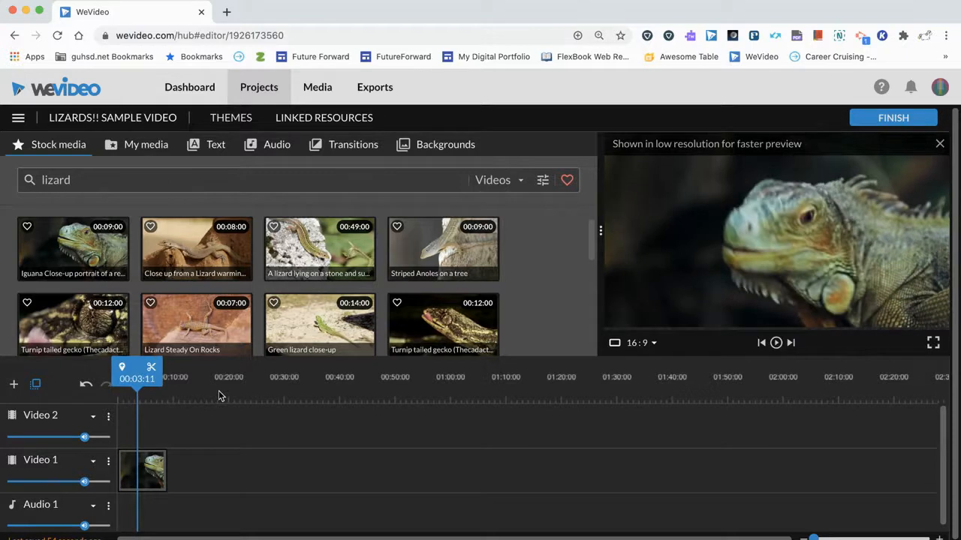
click(147, 464)
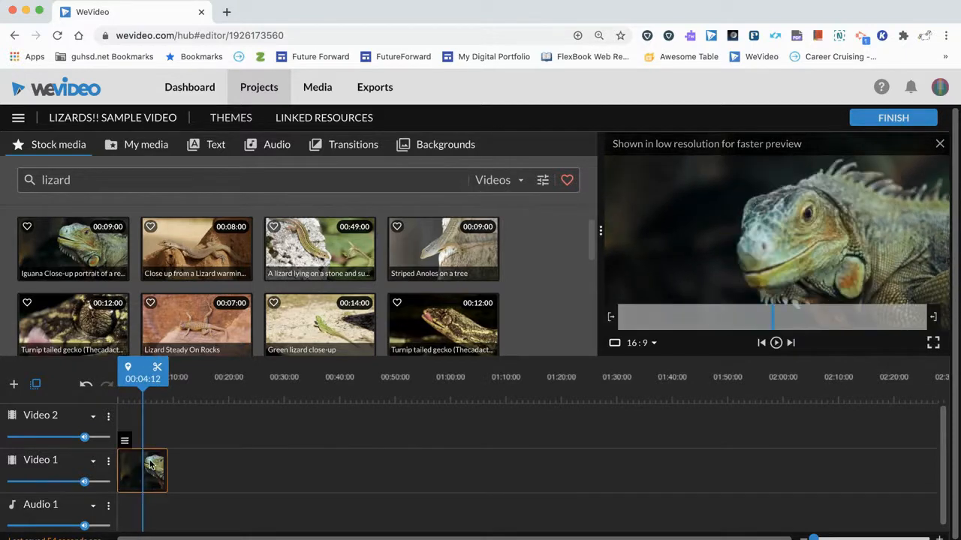
drag(140, 384, 114, 384)
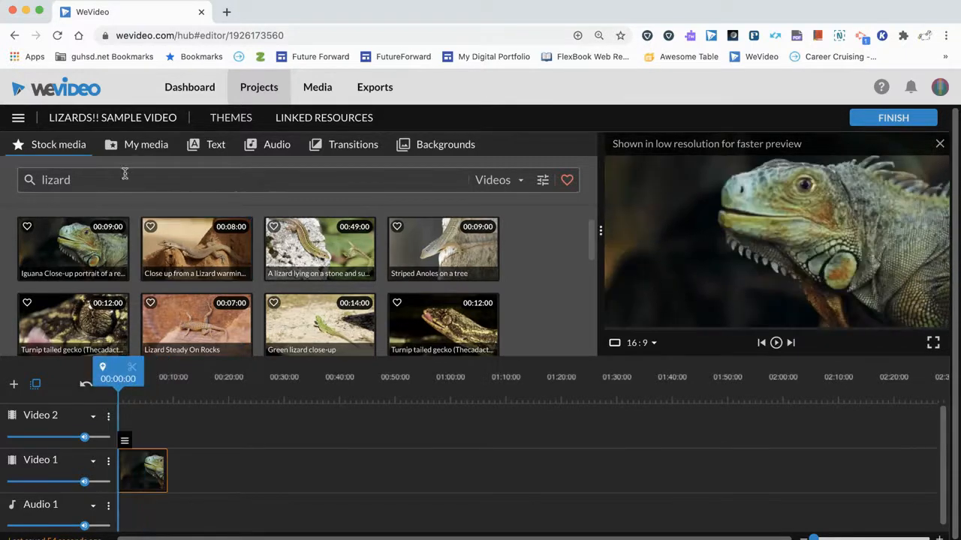
Change the media type filter of the lizard search to Images
double_click(126, 174)
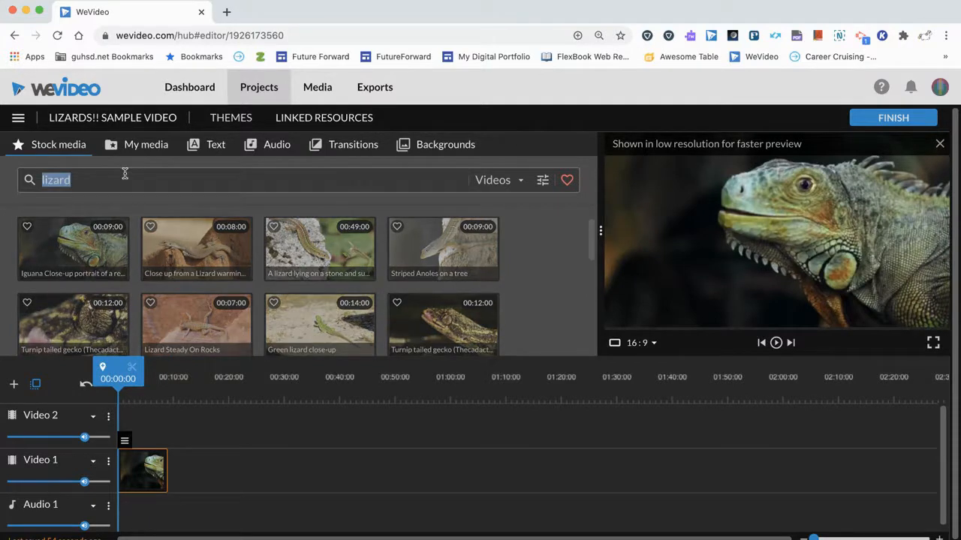
click(151, 173)
click(510, 182)
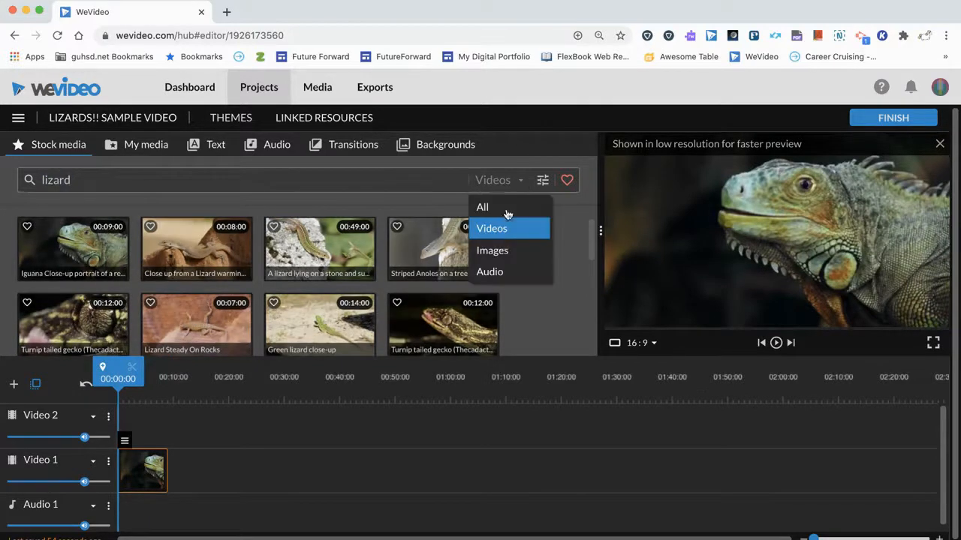
click(499, 248)
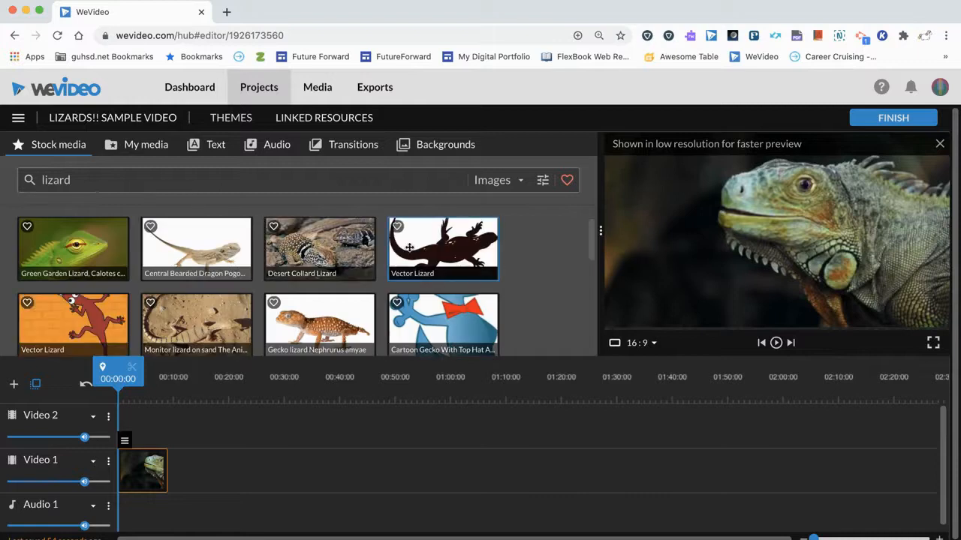
Preview the orange-spined "Green iguana" photo and add it to Video 1 directly after the iguana video clip
scroll(243, 239, down, 5)
scroll(243, 239, down, 3)
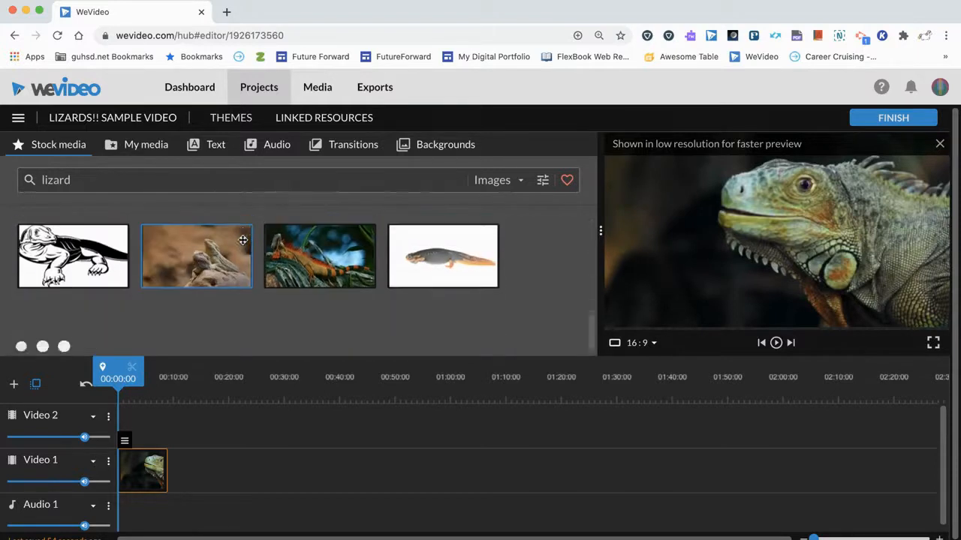
click(306, 269)
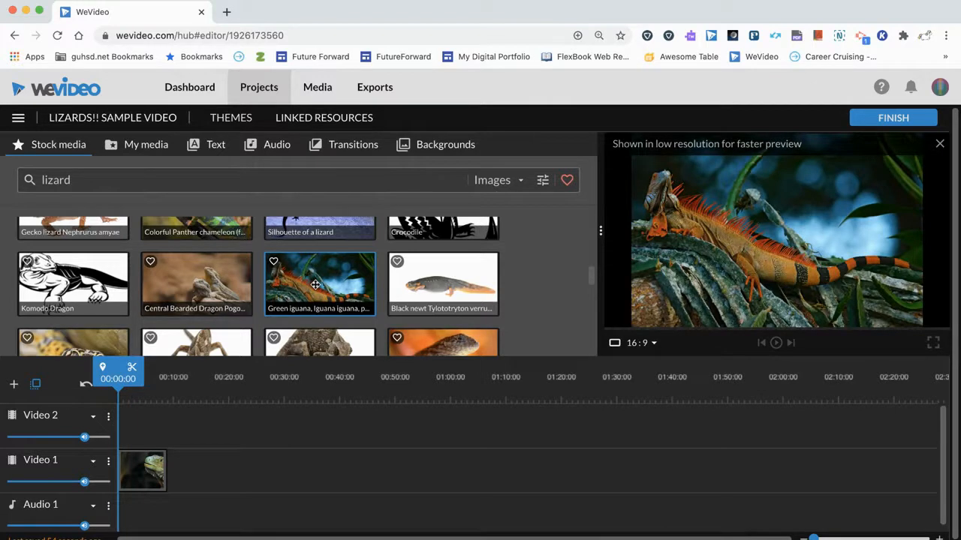
drag(315, 284, 194, 473)
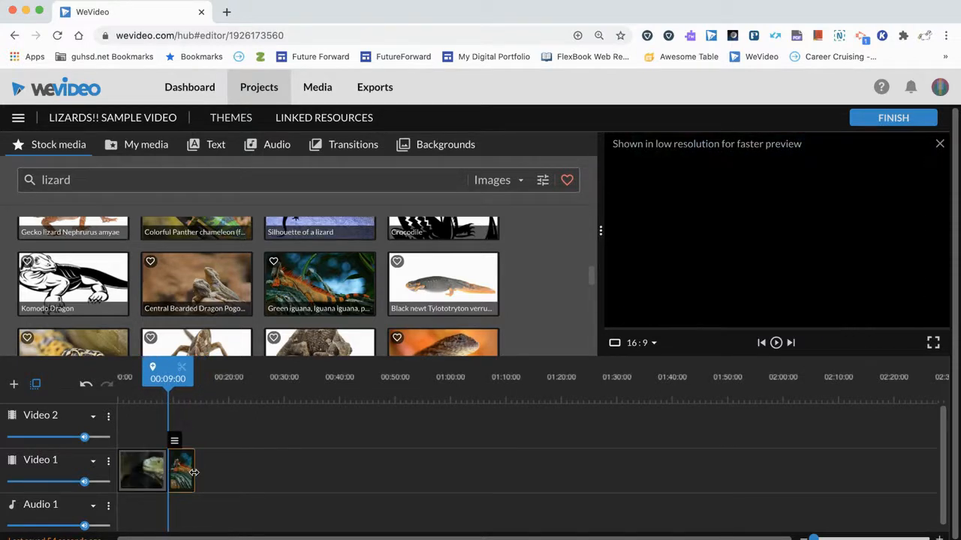
Play the timeline from the start and across the cut between the video clip and the photo, returning the playhead to the beginning
drag(174, 379, 142, 381)
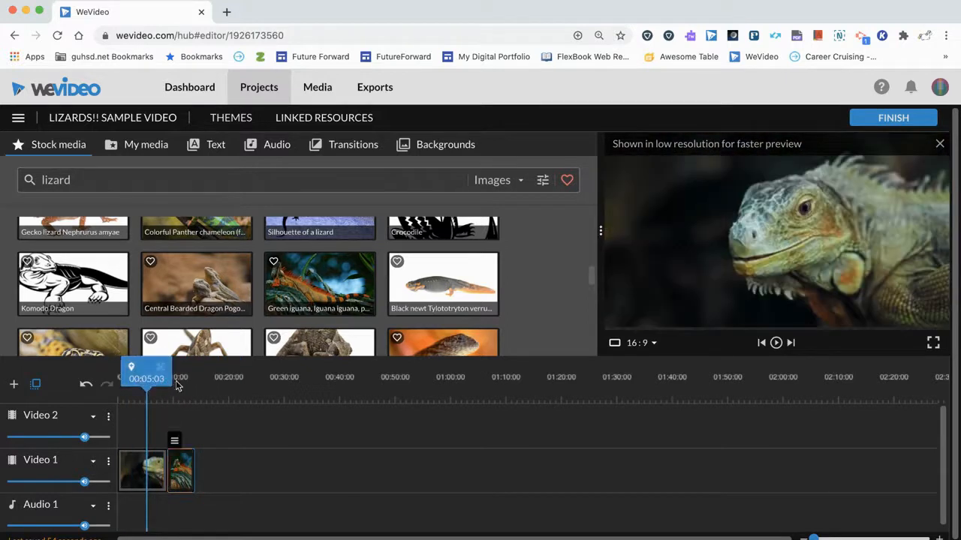
click(231, 383)
key(space)
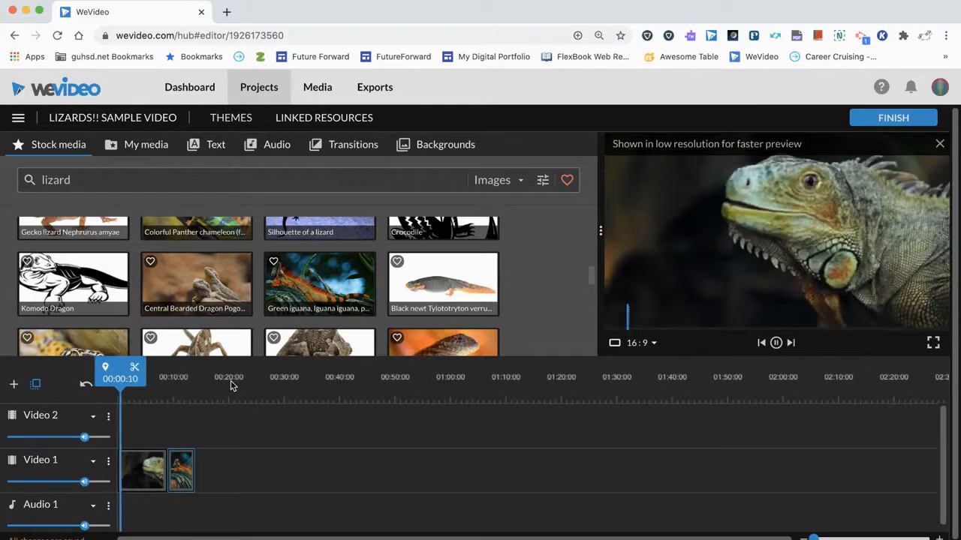
key(space)
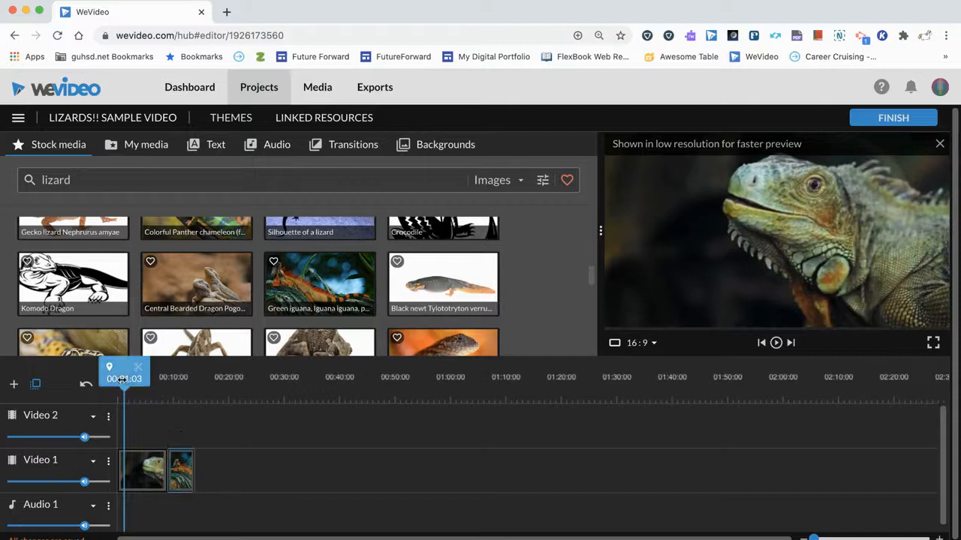
drag(130, 380, 154, 380)
key(space)
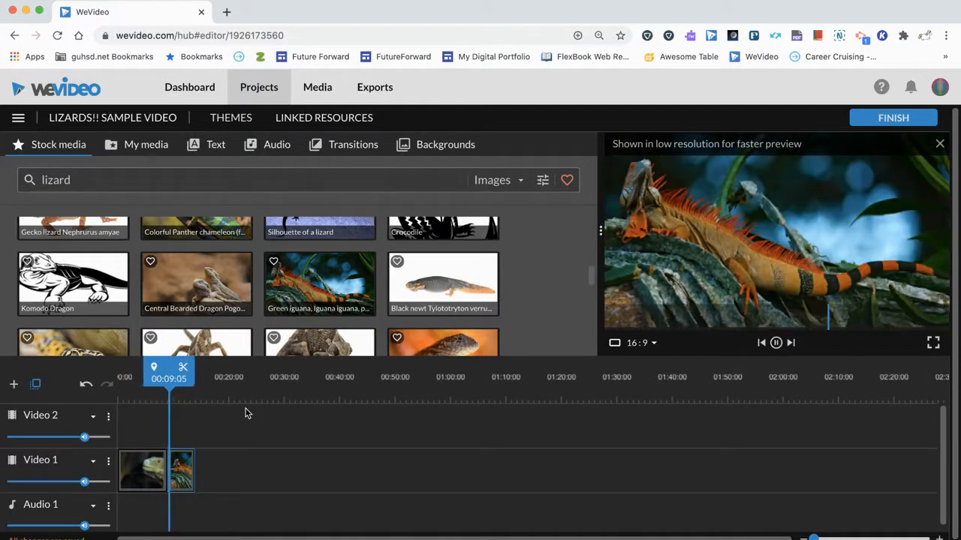
key(space)
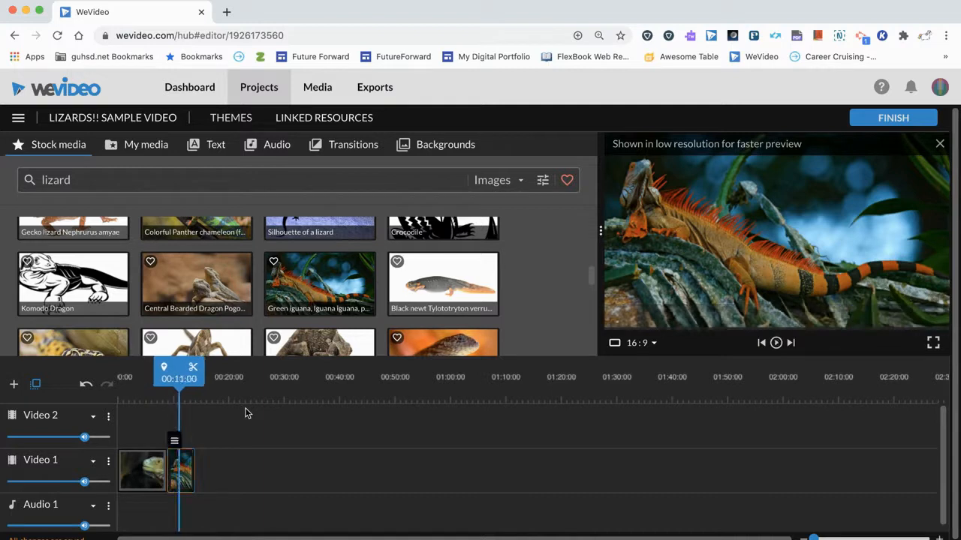
drag(183, 382, 122, 393)
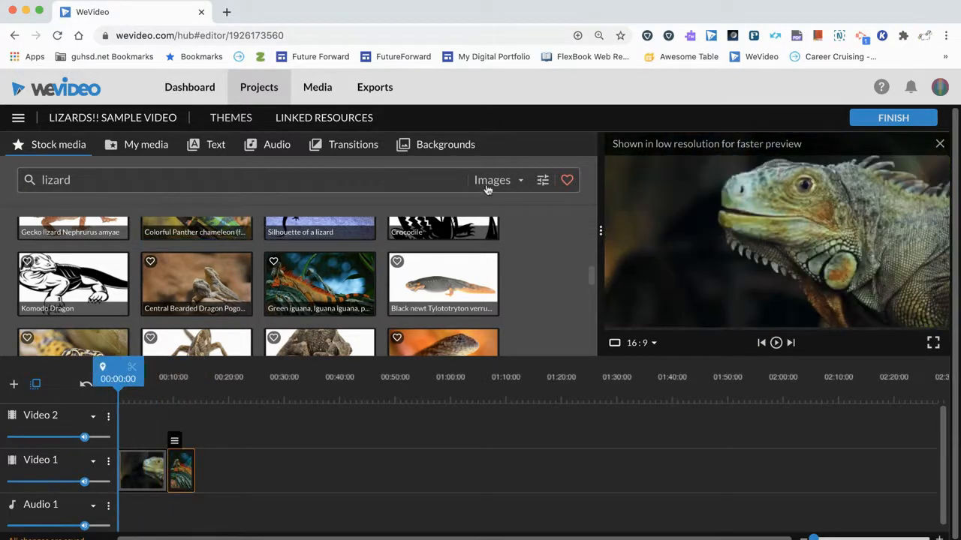
Browse the audio library's Sound Effects categories and the Energetic folder of Premium Music
double_click(407, 179)
click(388, 180)
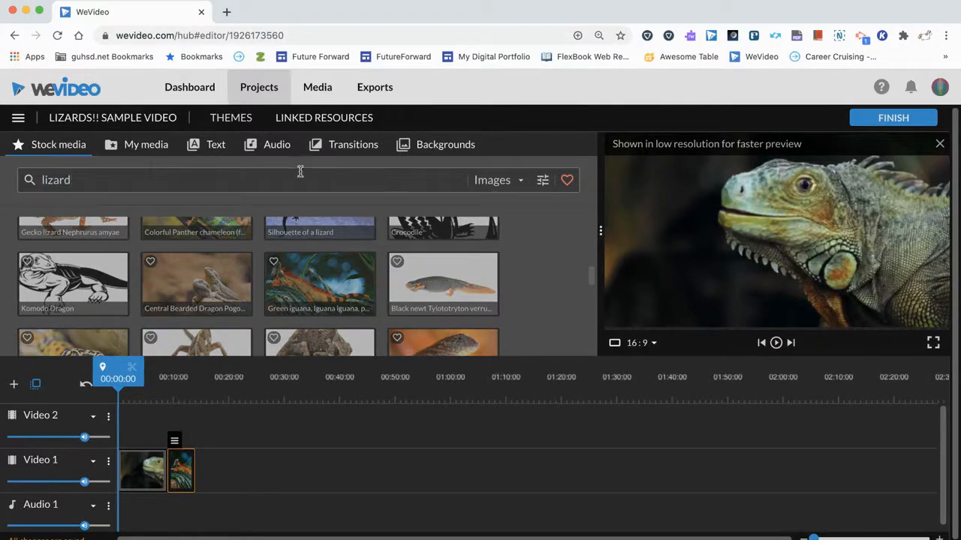
click(277, 147)
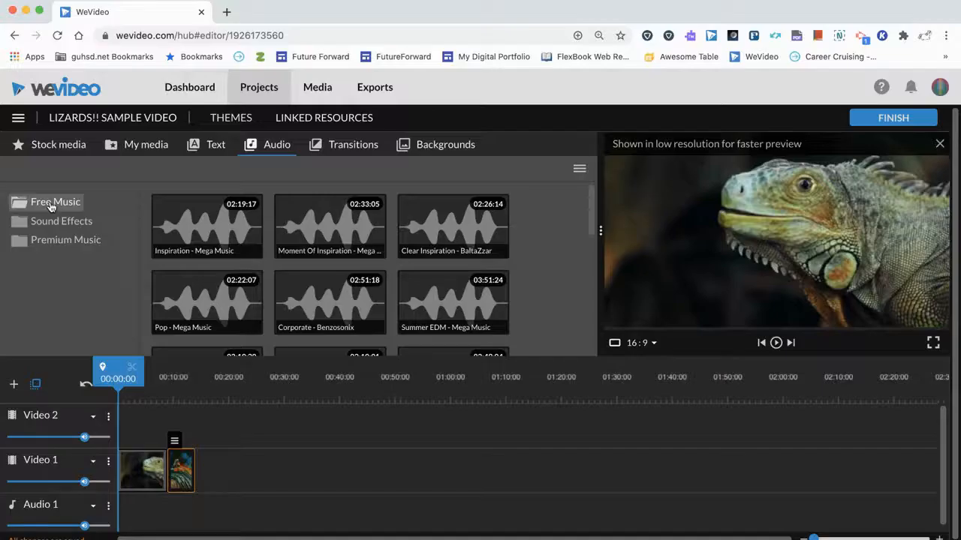
click(60, 221)
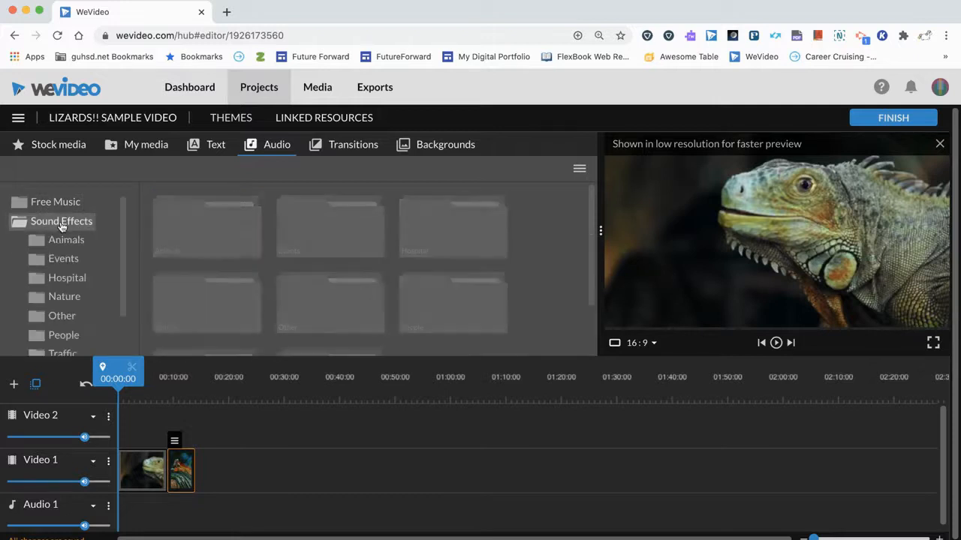
scroll(68, 244, down, 1)
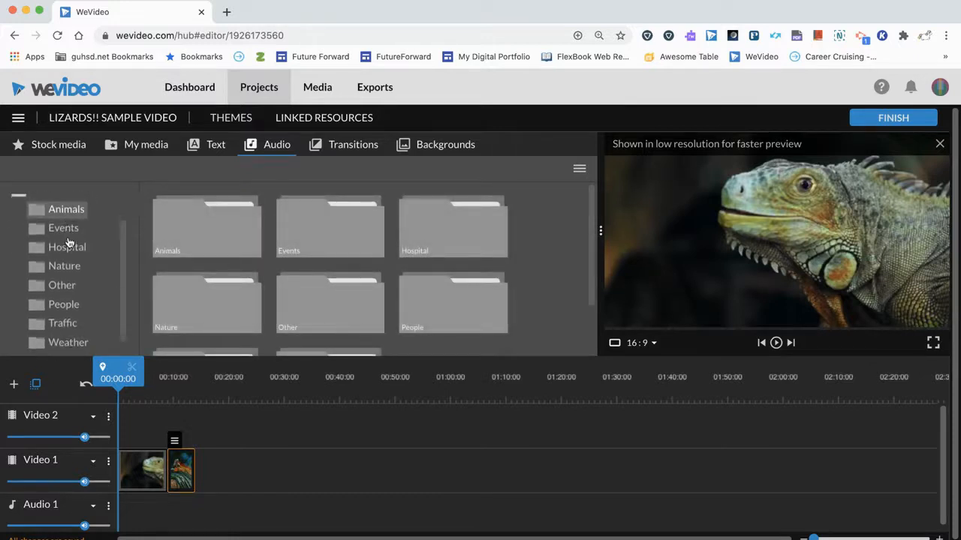
scroll(69, 268, down, 1)
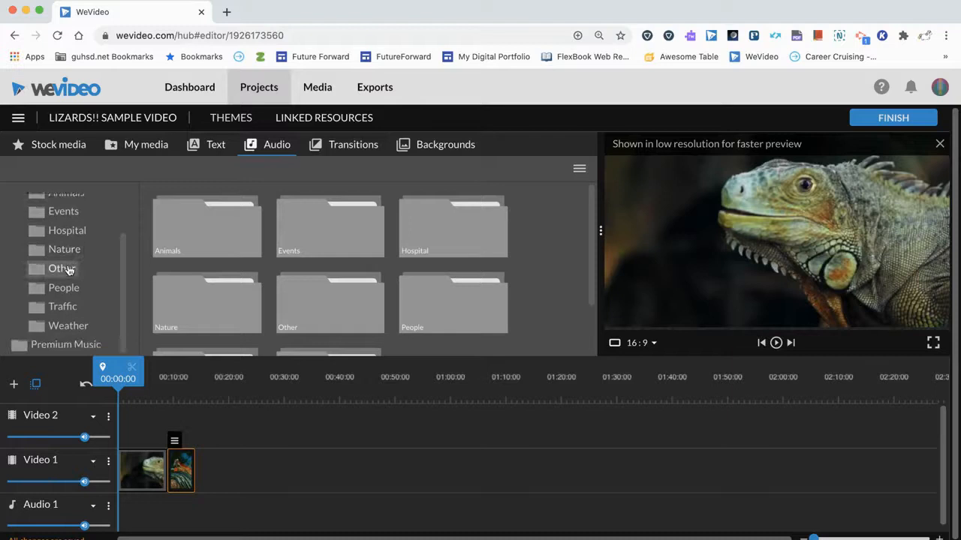
click(71, 343)
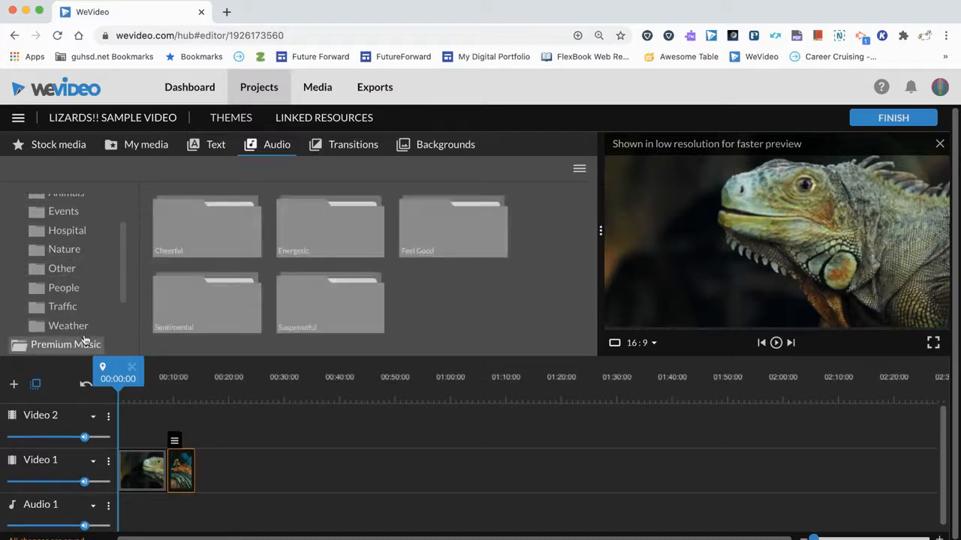
click(317, 231)
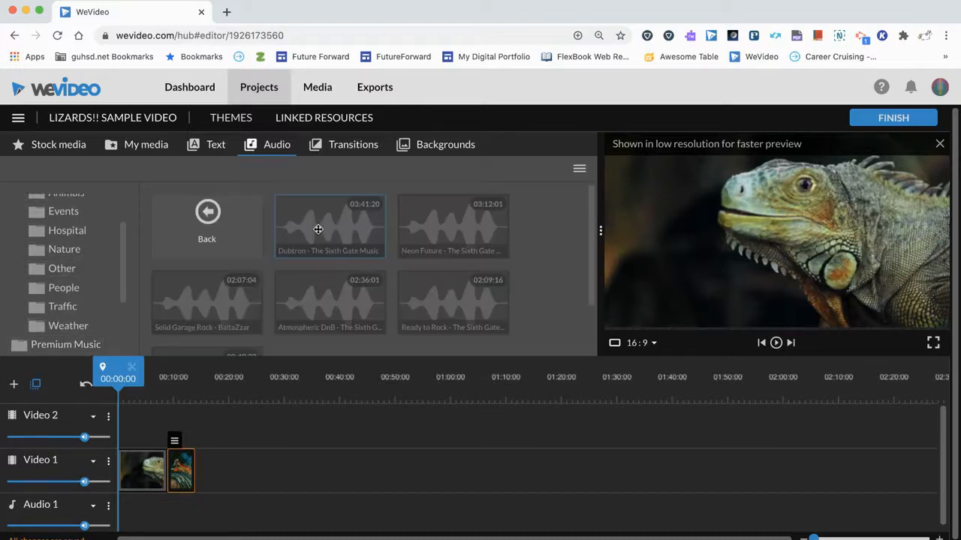
click(205, 230)
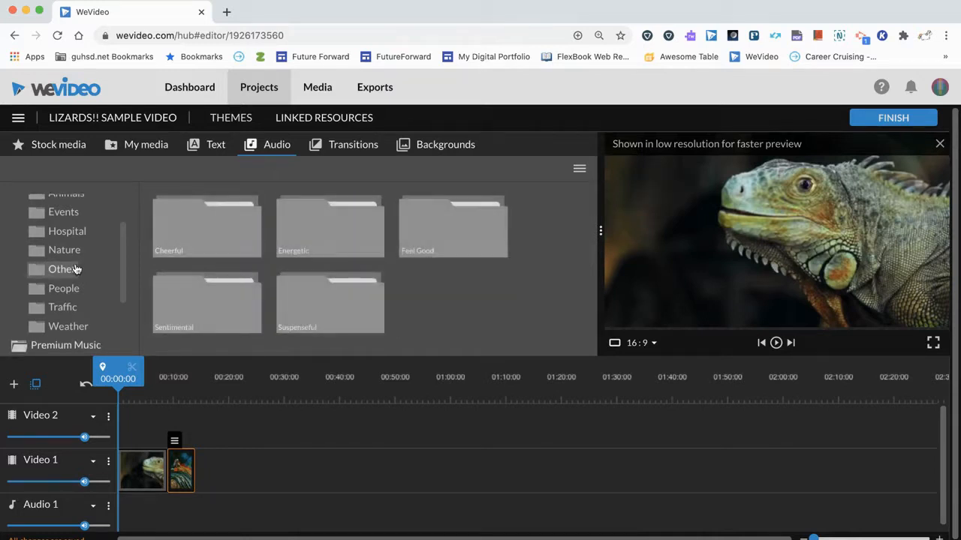
Open the Nature sound effects and listen to part of "Cave with dripping water", pausing the preview
scroll(65, 268, up, 2)
scroll(67, 258, down, 1)
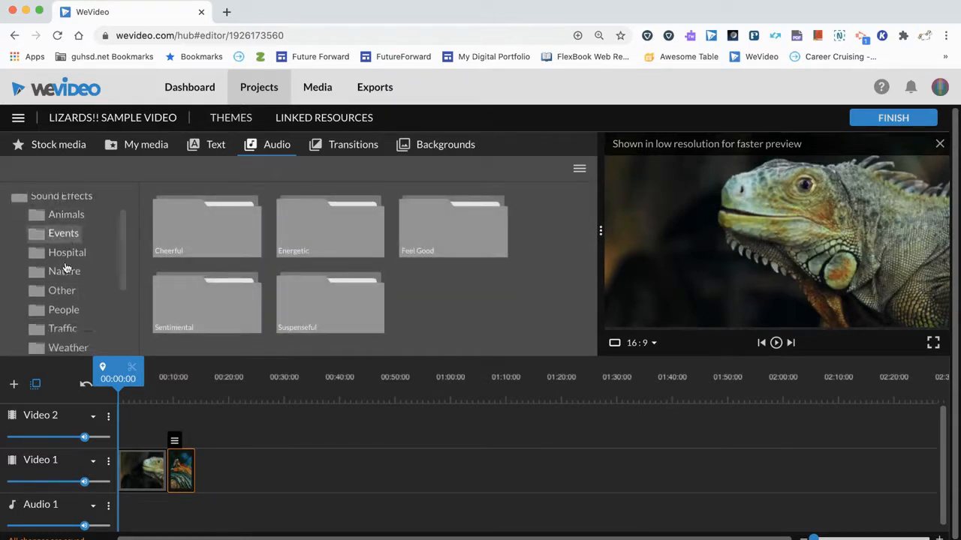
click(65, 271)
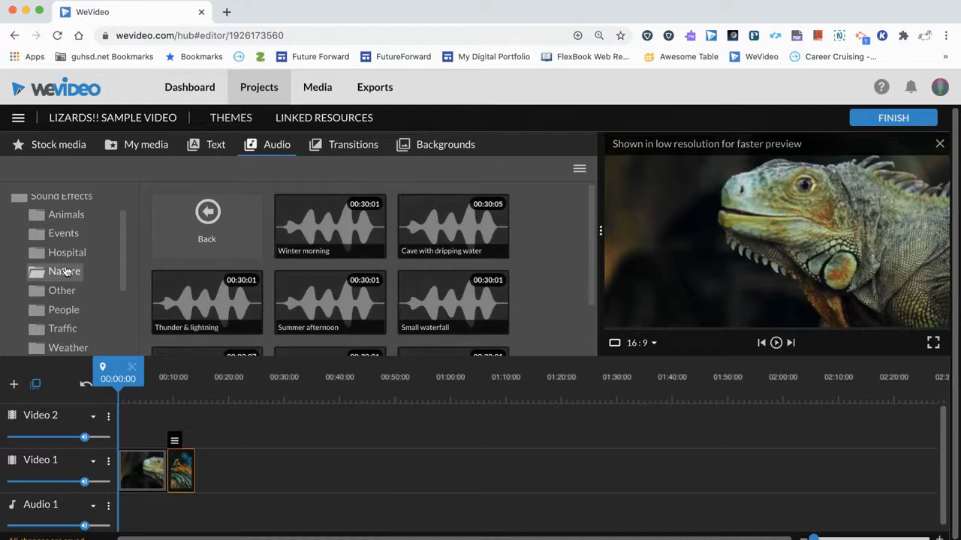
click(430, 251)
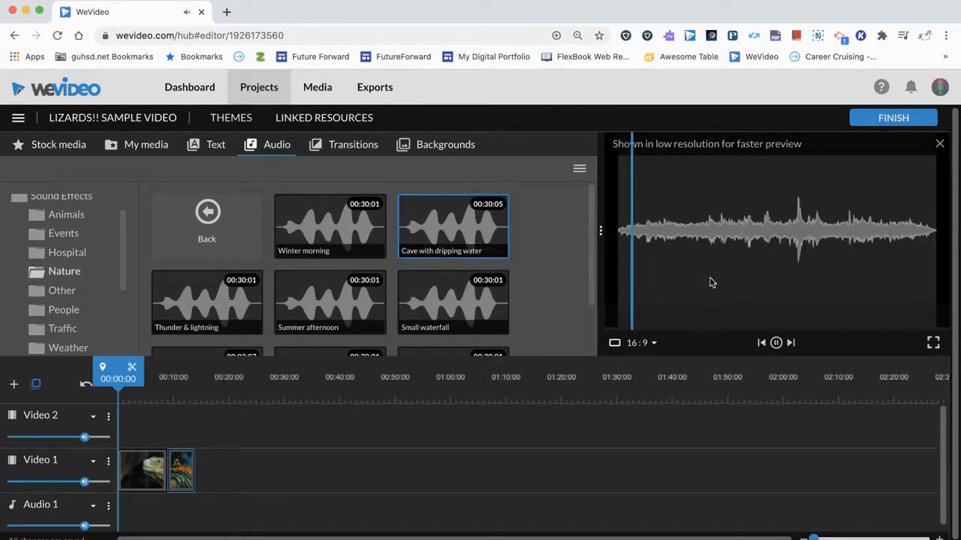
scroll(399, 267, down, 1)
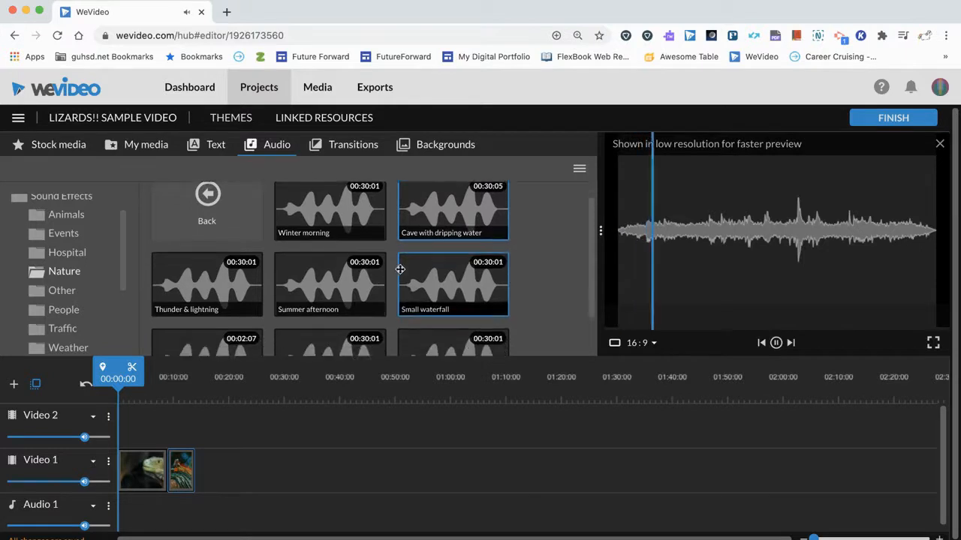
click(776, 342)
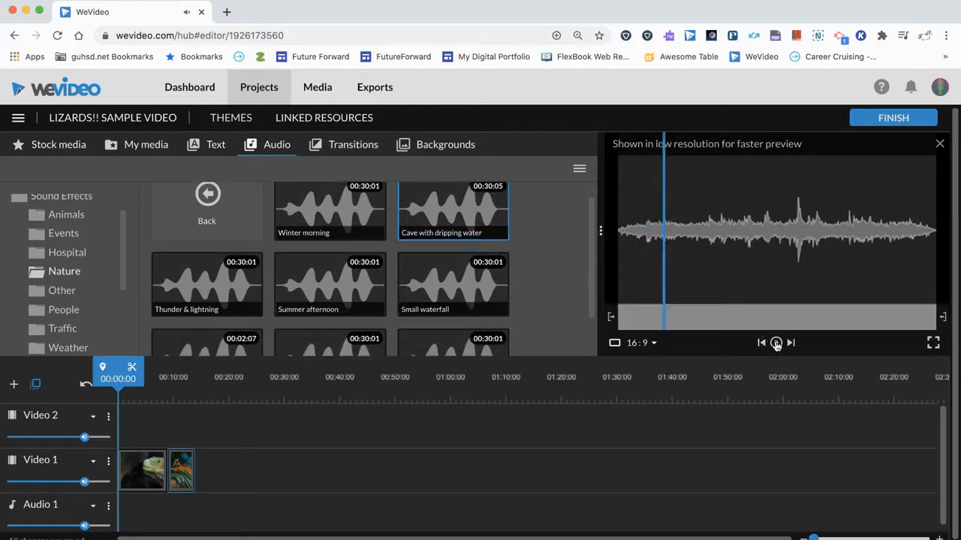
Preview the "Summer afternoon" nature sound and add it to Audio 1 at the start of the timeline
click(300, 282)
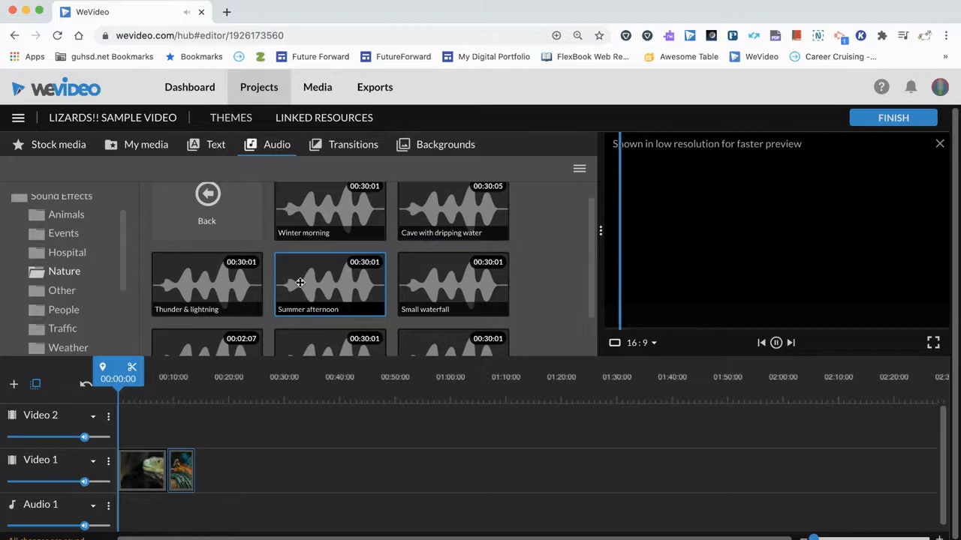
drag(300, 282, 132, 513)
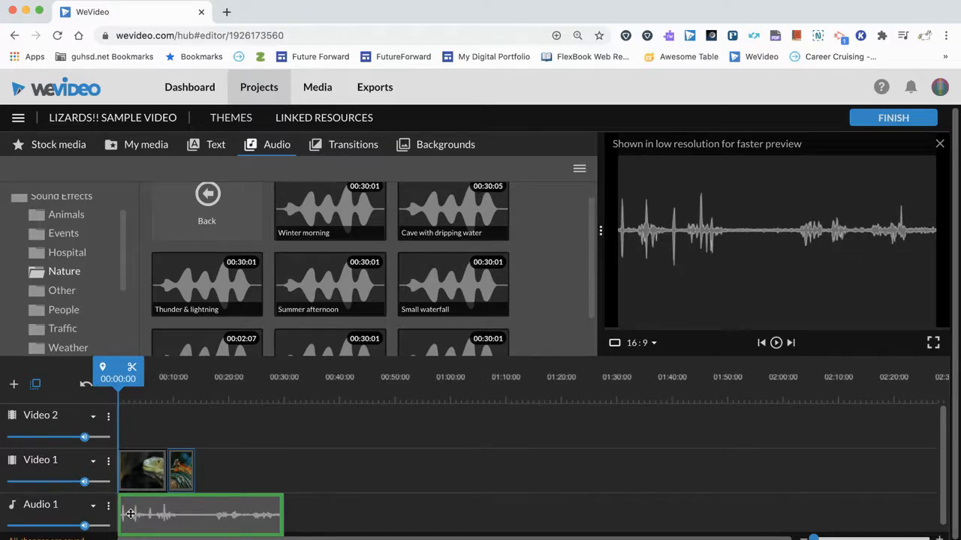
drag(131, 513, 130, 516)
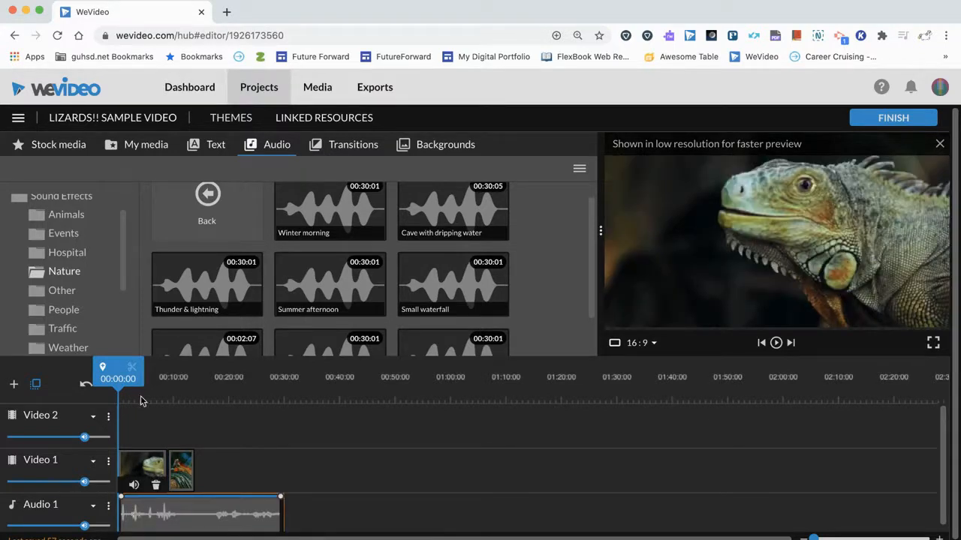
Play the timeline from the start with the new sound, pause during the photo and move the playhead just past its end
key(space)
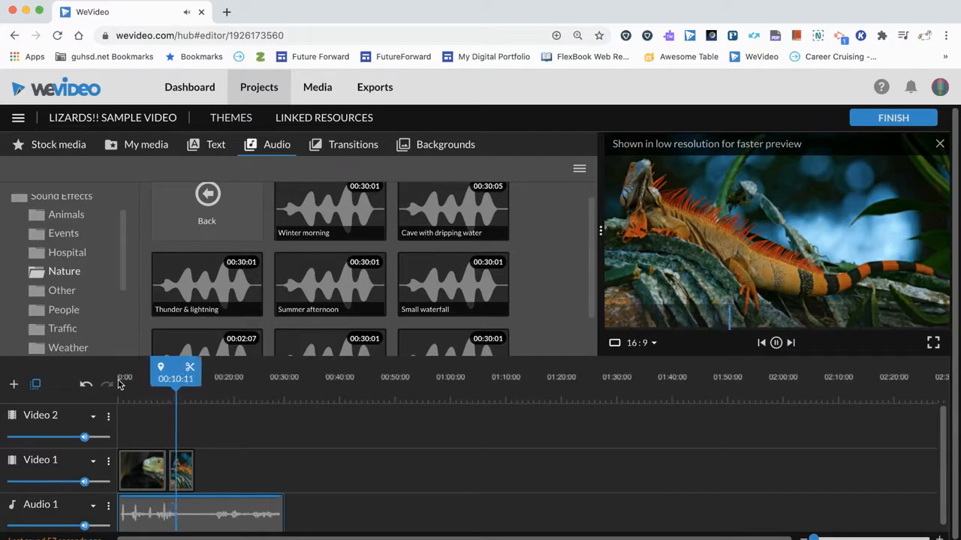
key(space)
drag(166, 381, 197, 385)
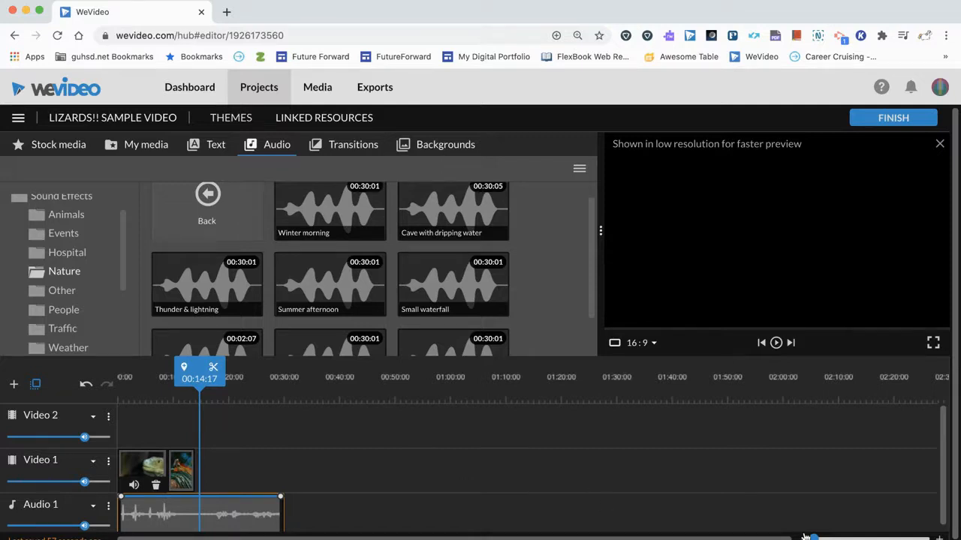
Open the iguana video clip for editing and enter the caption "Lizards!!!"
drag(813, 538, 818, 538)
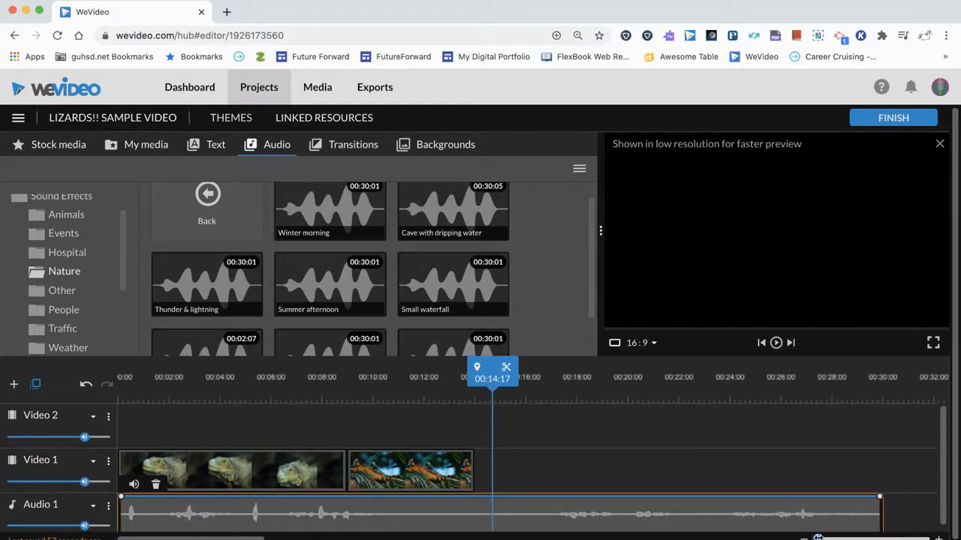
drag(818, 538, 809, 538)
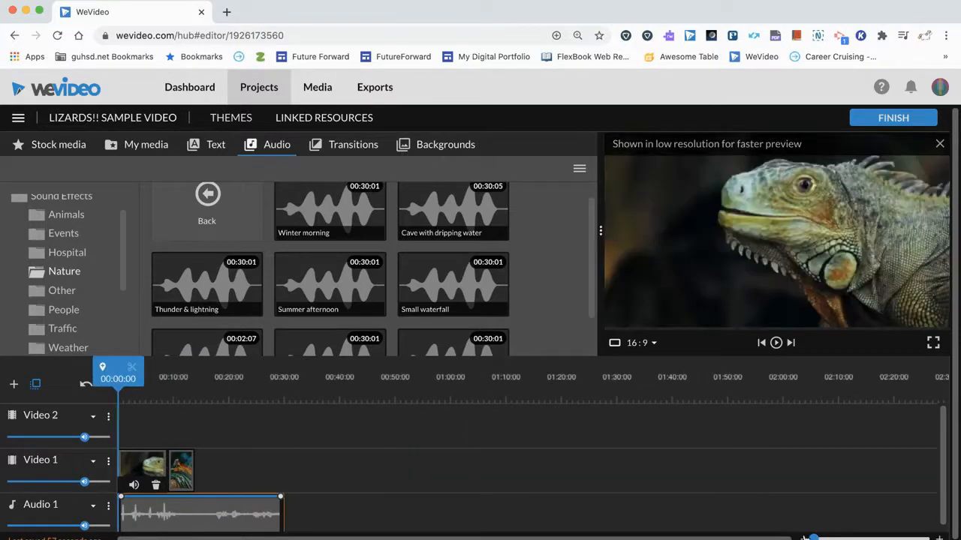
drag(811, 538, 817, 538)
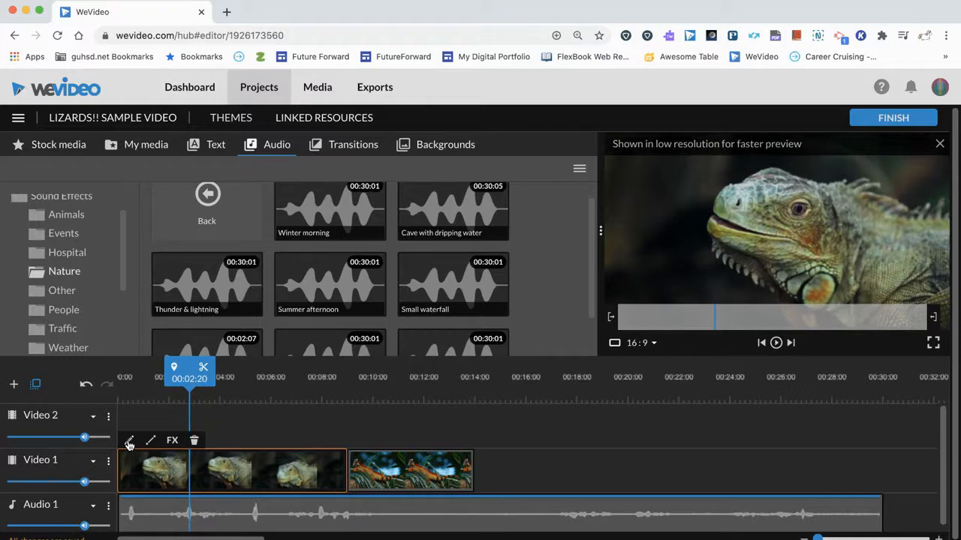
double_click(152, 470)
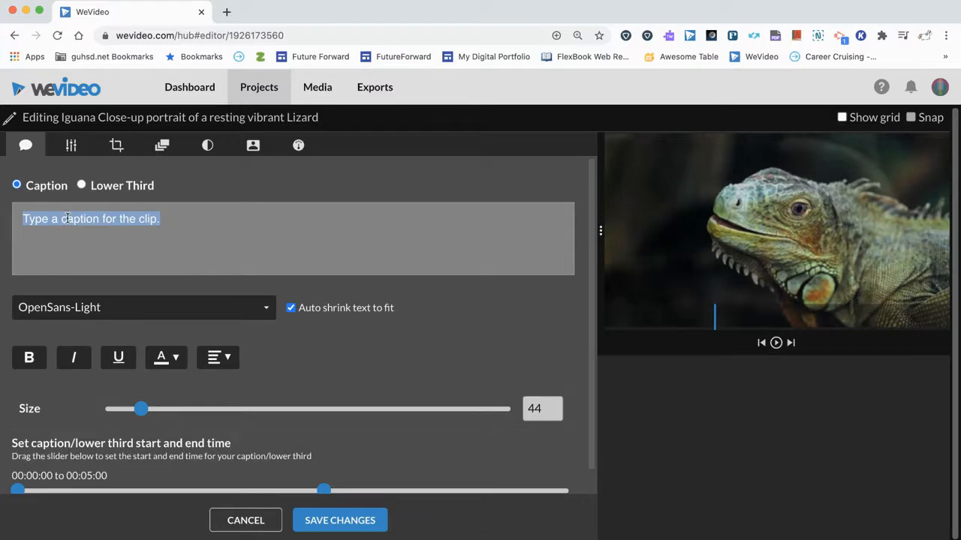
text(Lizards!!!)
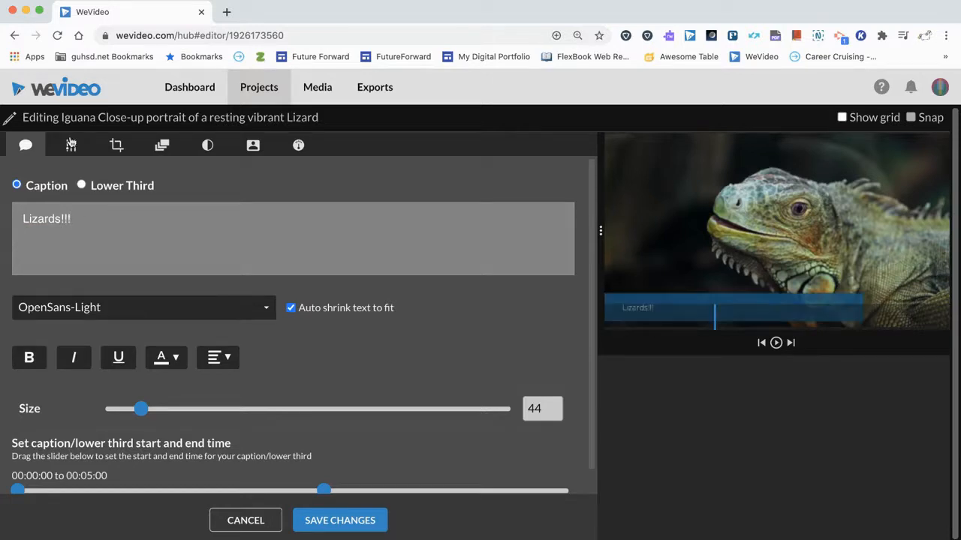
Look through the clip's crop and animation settings and set its color brightness to -38
click(71, 145)
click(114, 148)
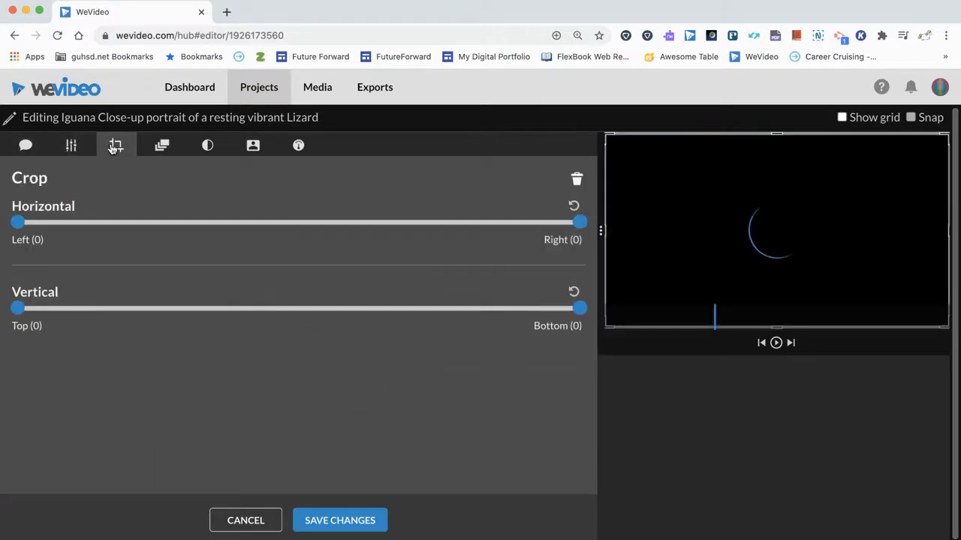
click(161, 146)
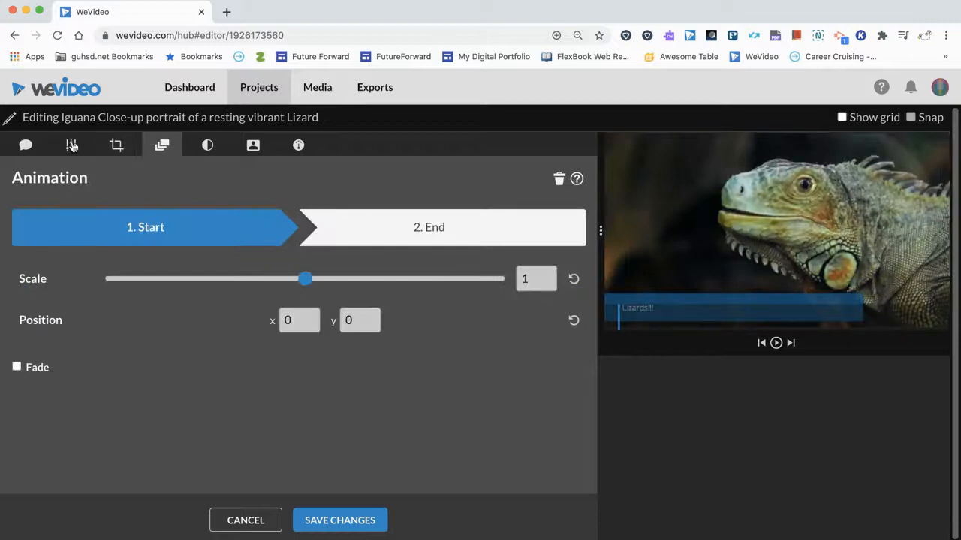
click(208, 145)
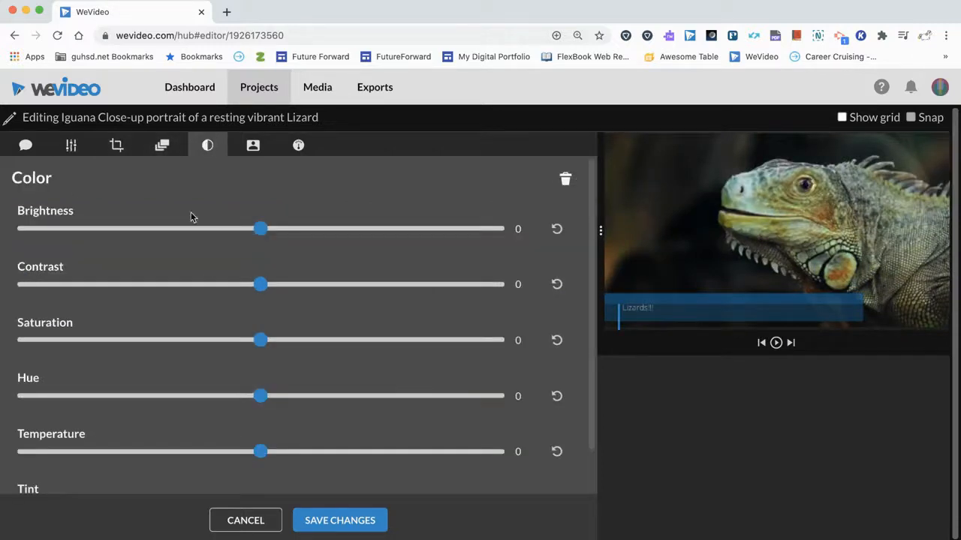
drag(255, 229, 168, 230)
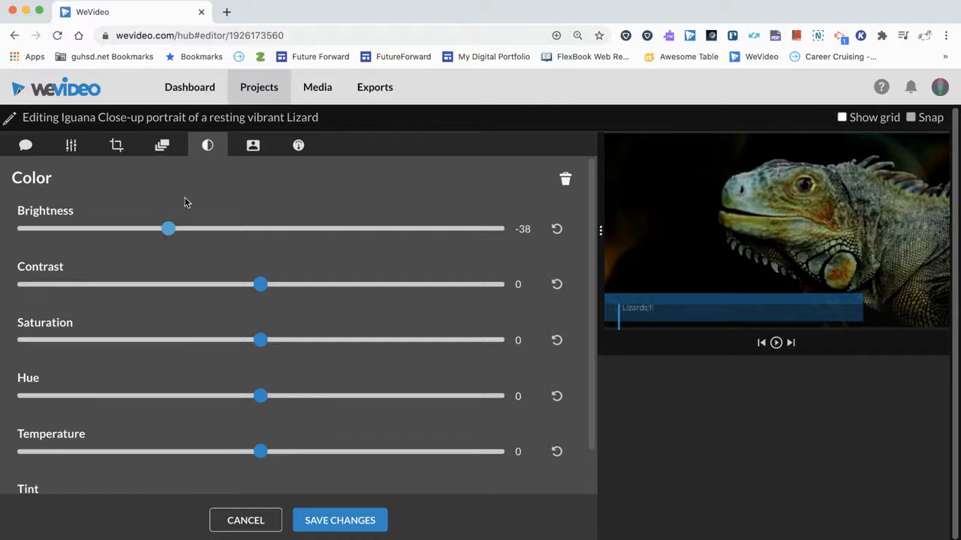
Shorten the clip's speed range to 7.76 seconds, return to the caption settings and save the clip changes
click(297, 149)
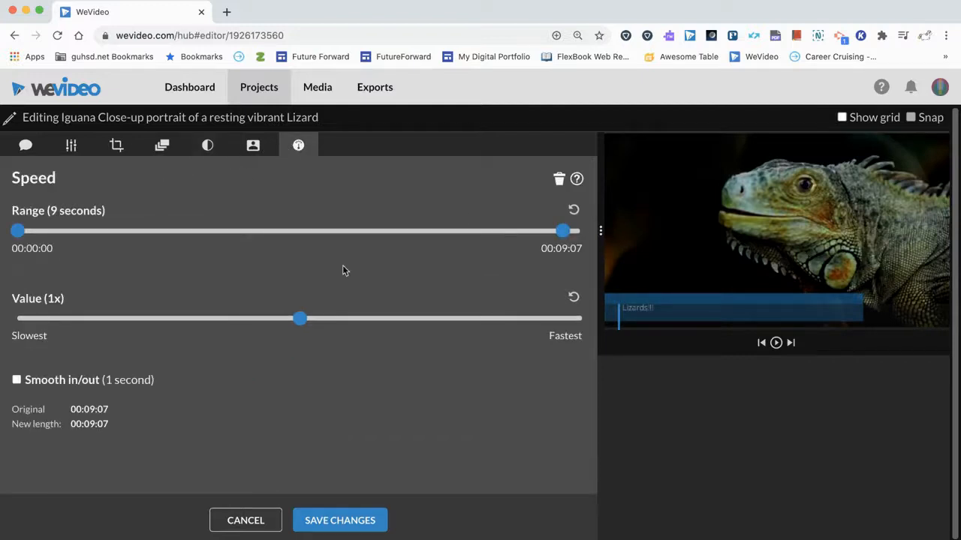
drag(561, 234, 488, 232)
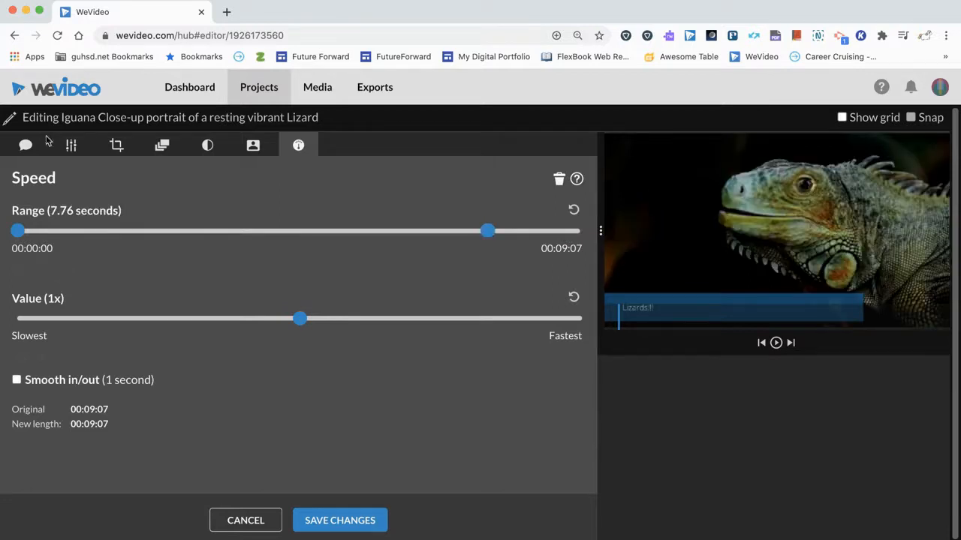
click(26, 145)
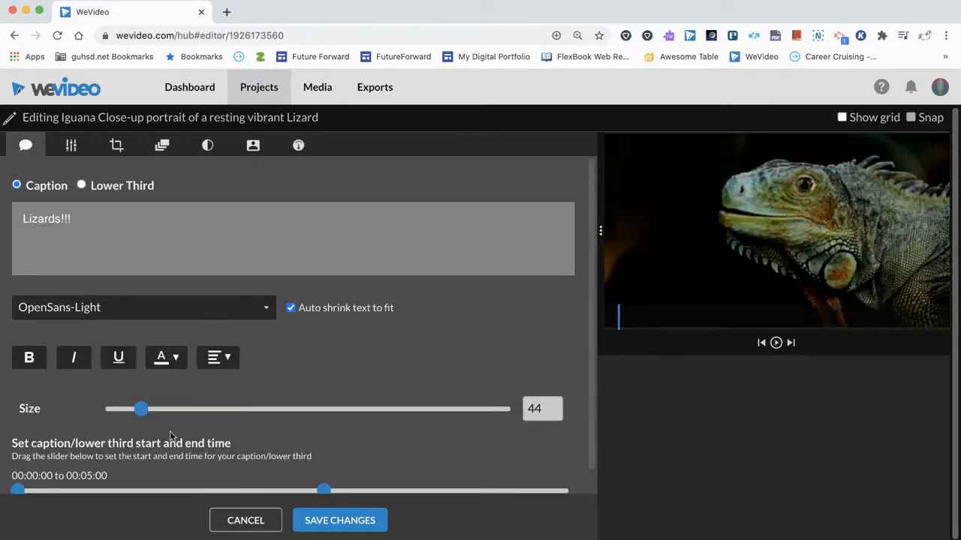
click(343, 521)
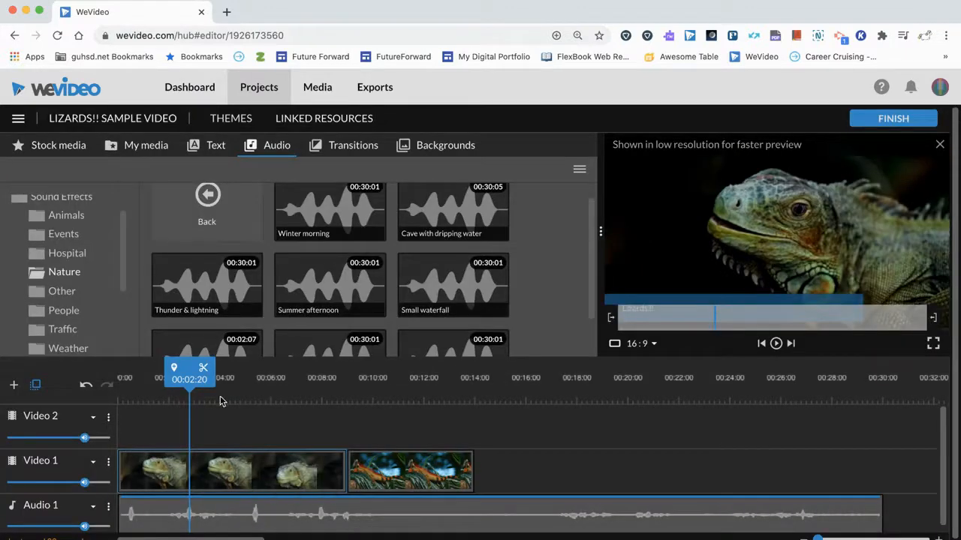
Scrub through the captioned iguana clip and split it at 00:03:16
drag(191, 384, 174, 386)
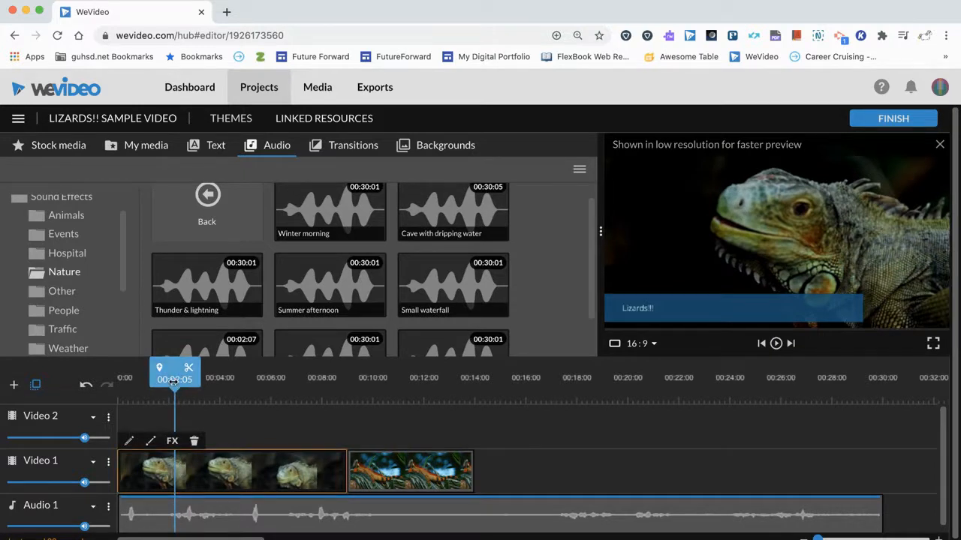
drag(174, 382, 211, 380)
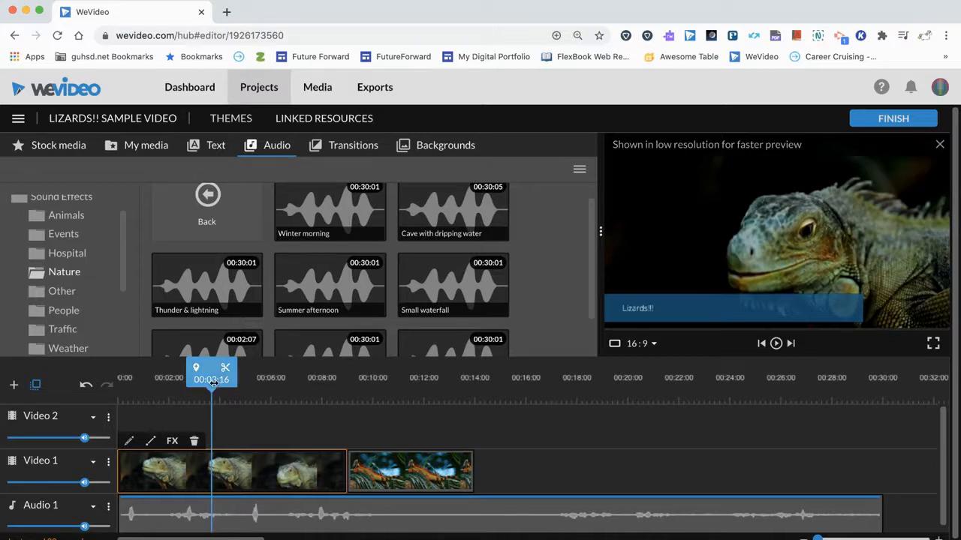
click(226, 370)
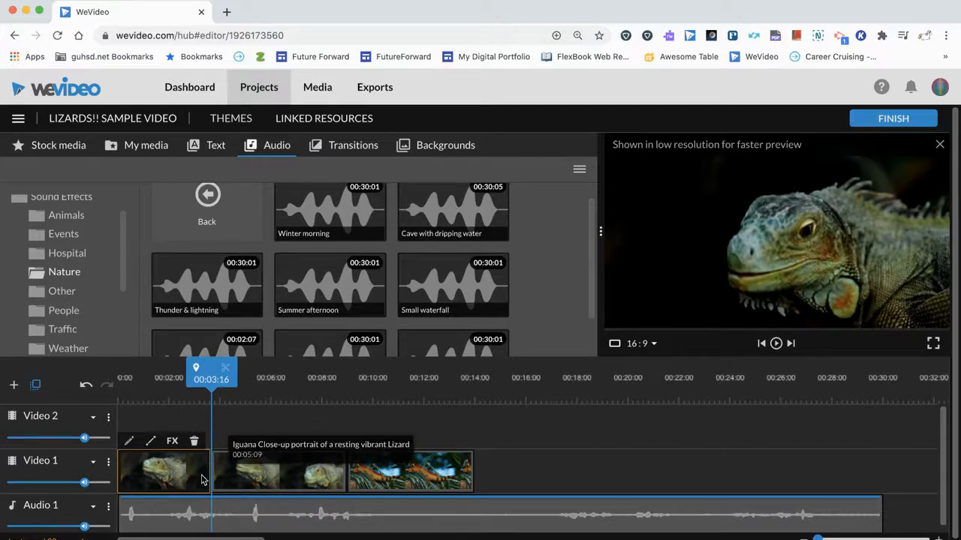
Delete the second part of the split iguana clip and move the photo directly after the first part
click(231, 479)
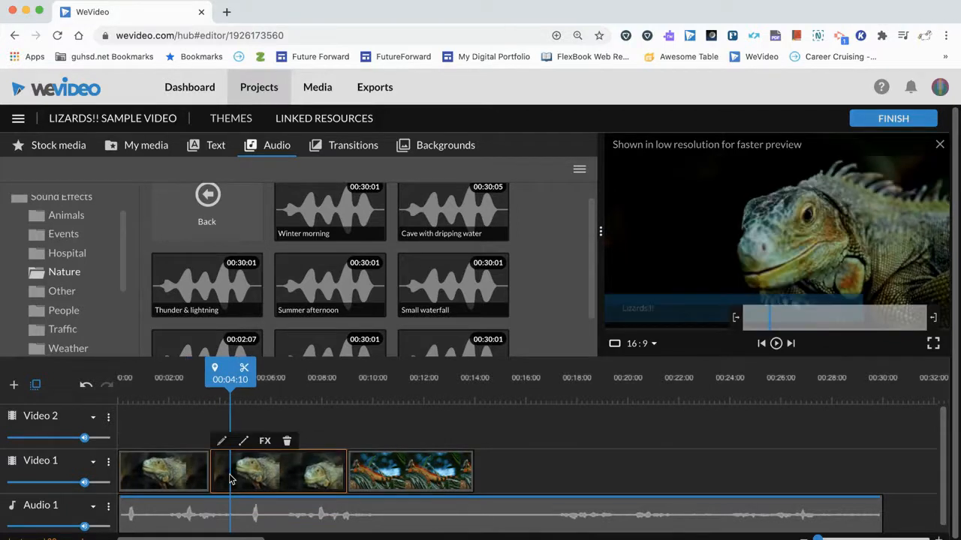
key(Delete)
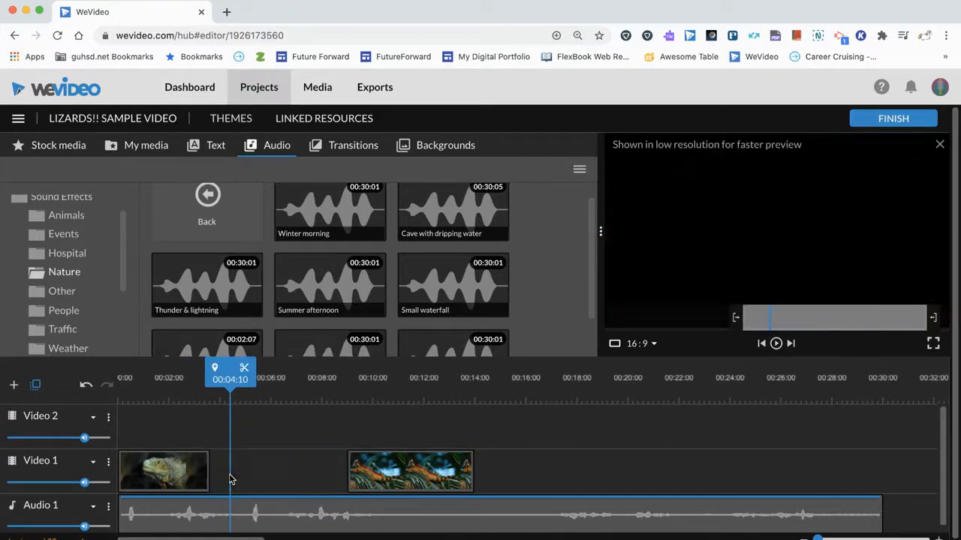
click(362, 473)
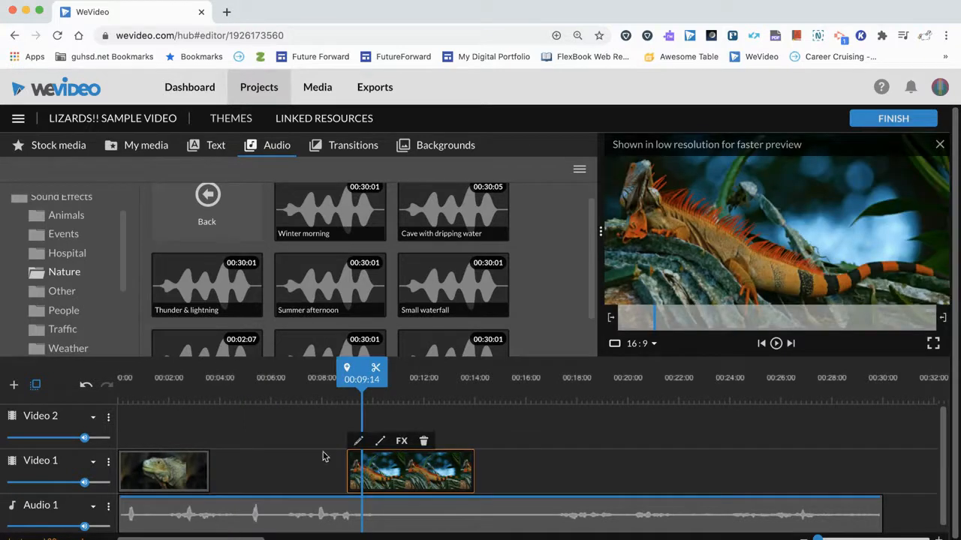
drag(374, 466, 241, 479)
Scrub the playhead around the join between the iguana clip and the photo and through the photo to its end
drag(205, 381, 201, 383)
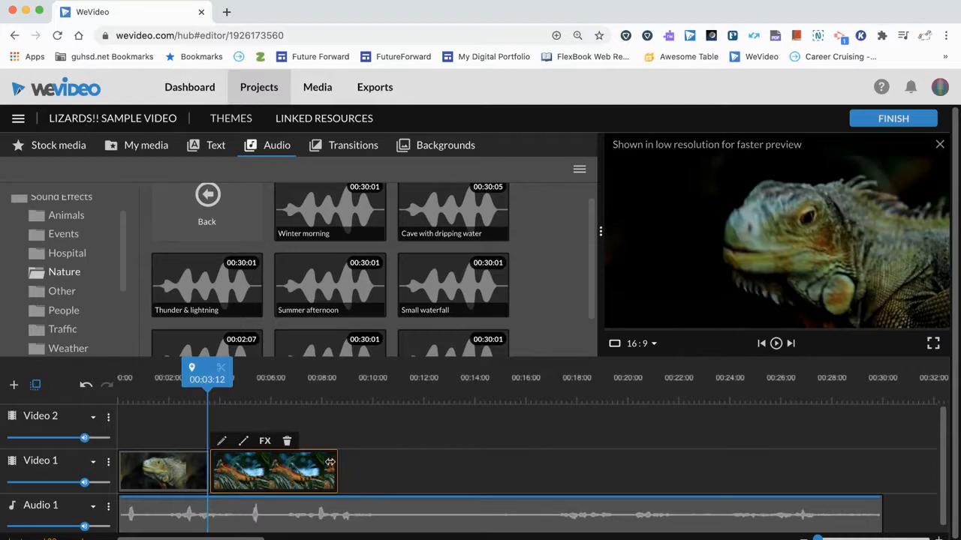
click(337, 384)
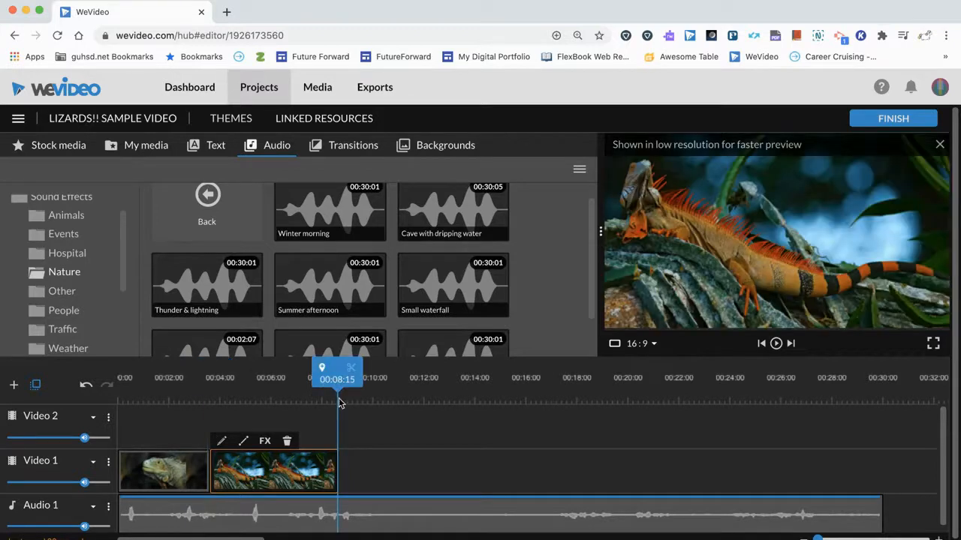
drag(337, 384, 278, 385)
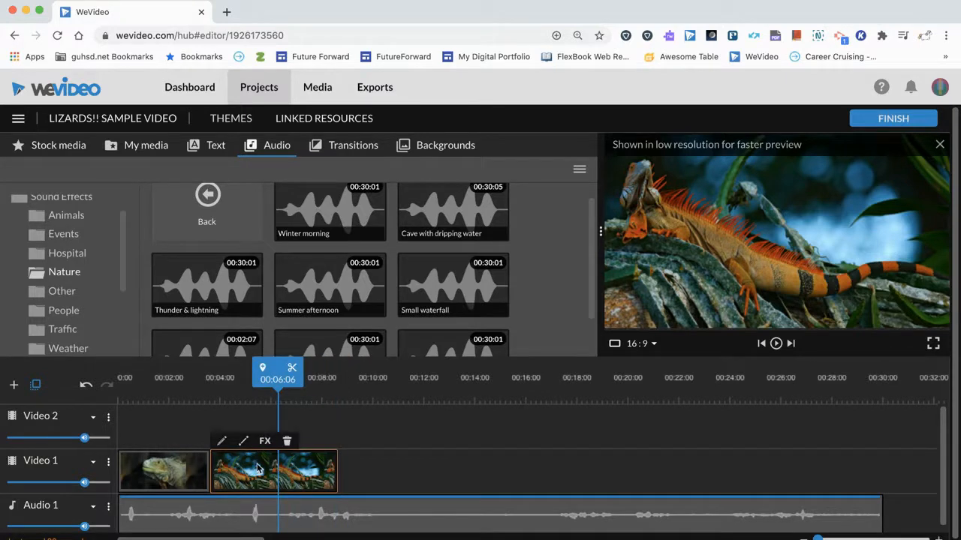
click(178, 470)
click(240, 469)
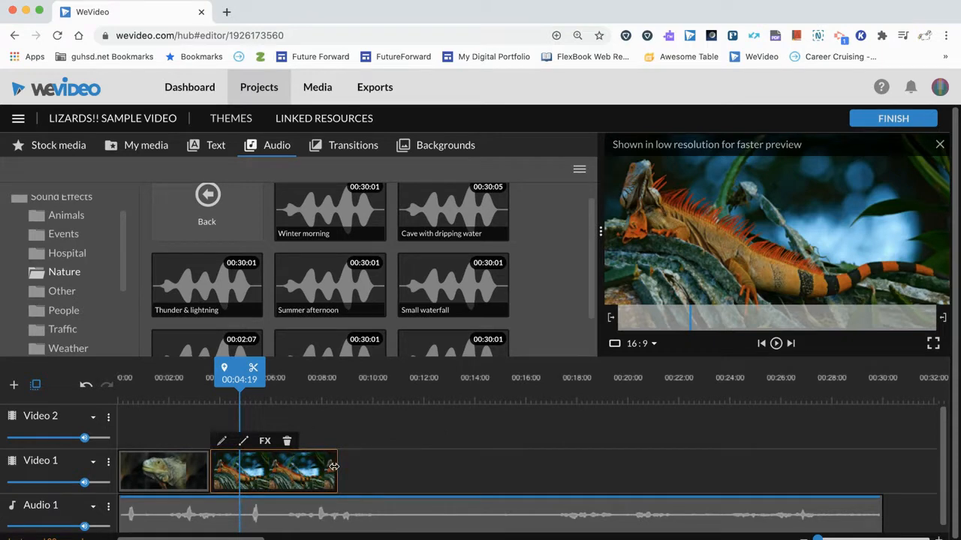
Trim the photo at both its end and its start, keeping it directly after the iguana clip at 00:03:16
drag(333, 466, 284, 468)
drag(211, 470, 230, 474)
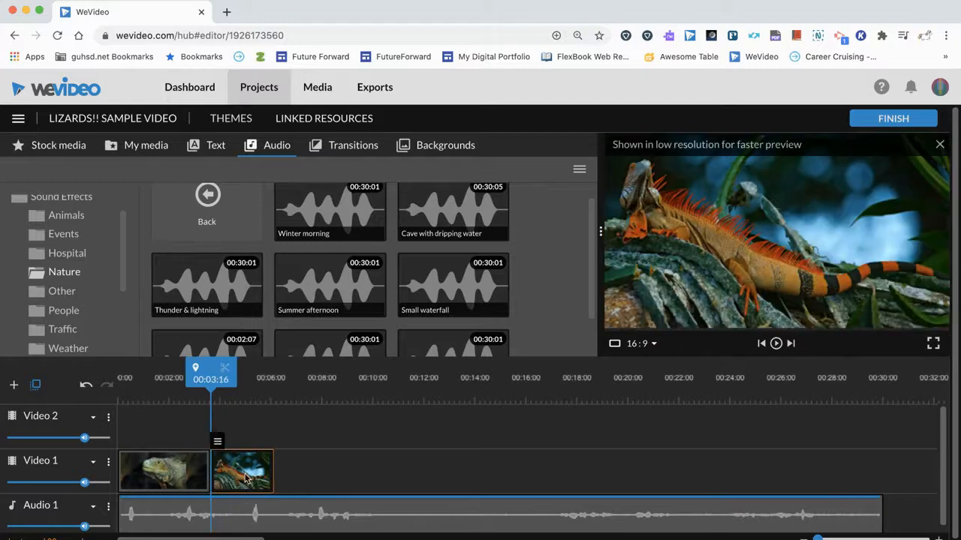
click(295, 450)
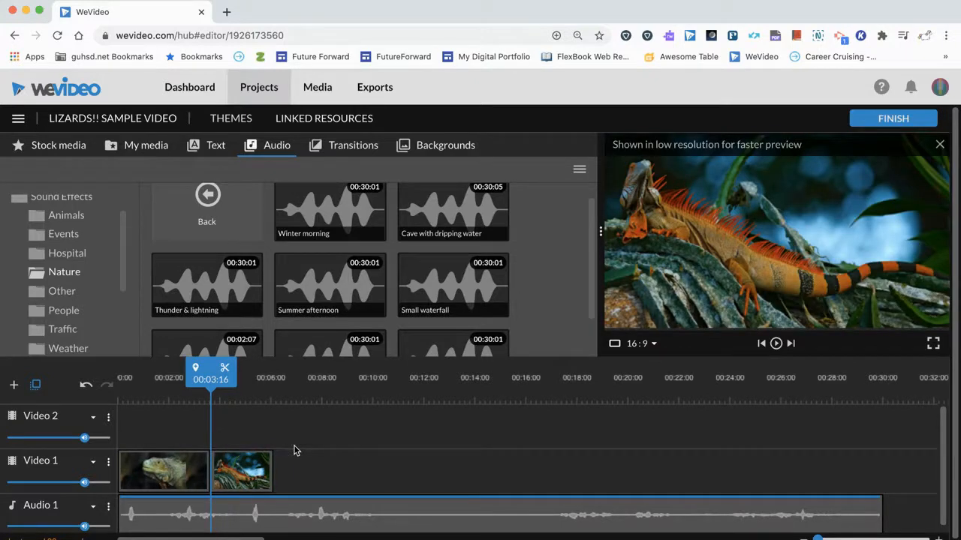
click(243, 473)
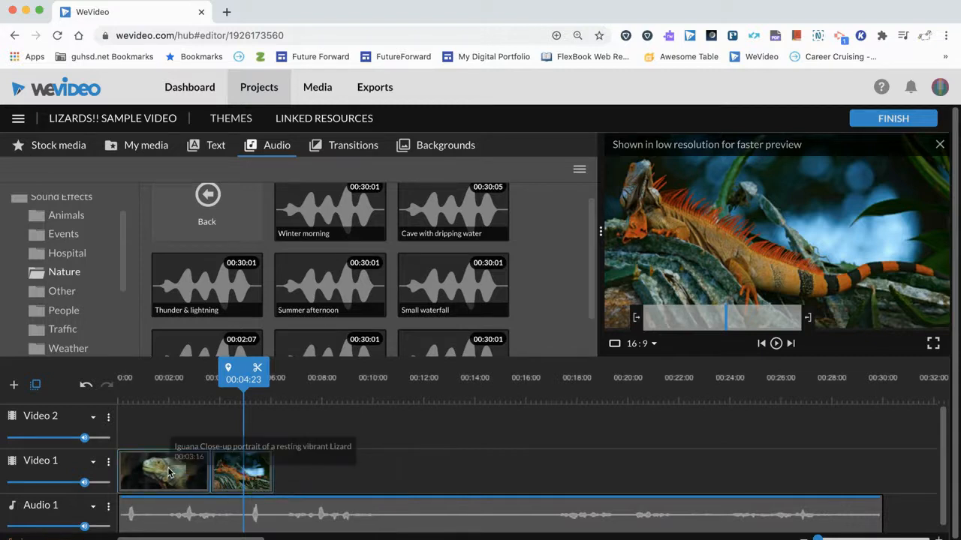
mouse_move(168, 472)
mouse_down()
mouse_move(196, 473)
mouse_move(247, 426)
mouse_move(191, 474)
mouse_move(180, 471)
mouse_up()
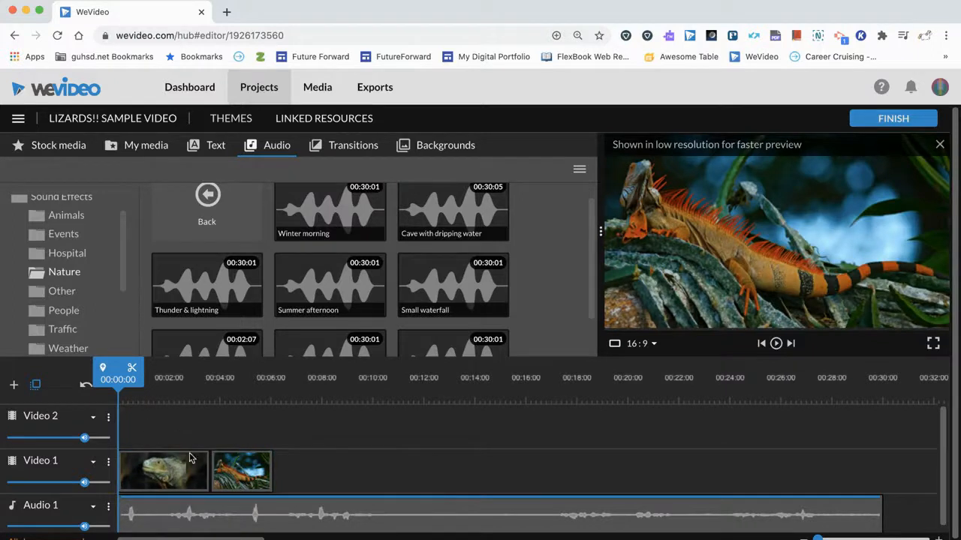
click(196, 467)
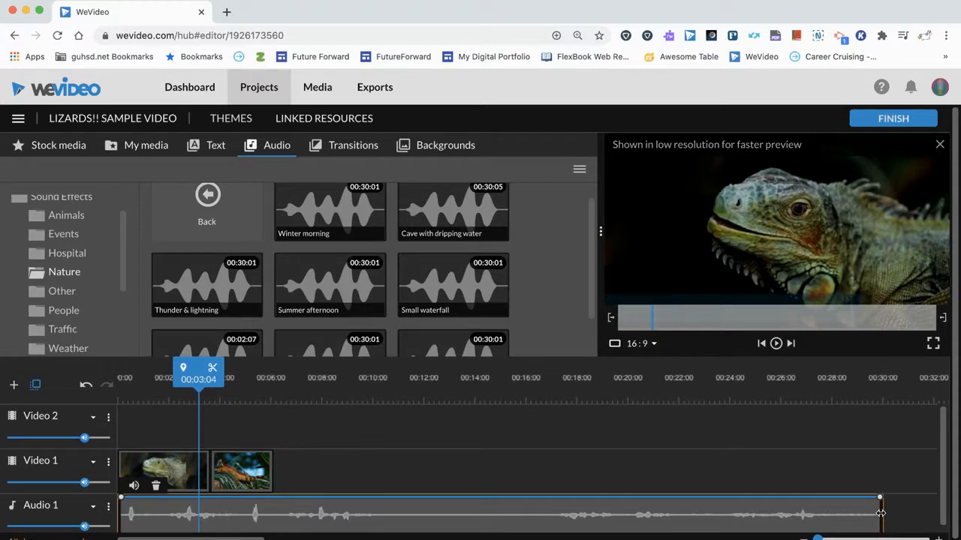
Trim the Audio 1 sound to end with the photo and play the sequence from the start
drag(880, 513, 271, 517)
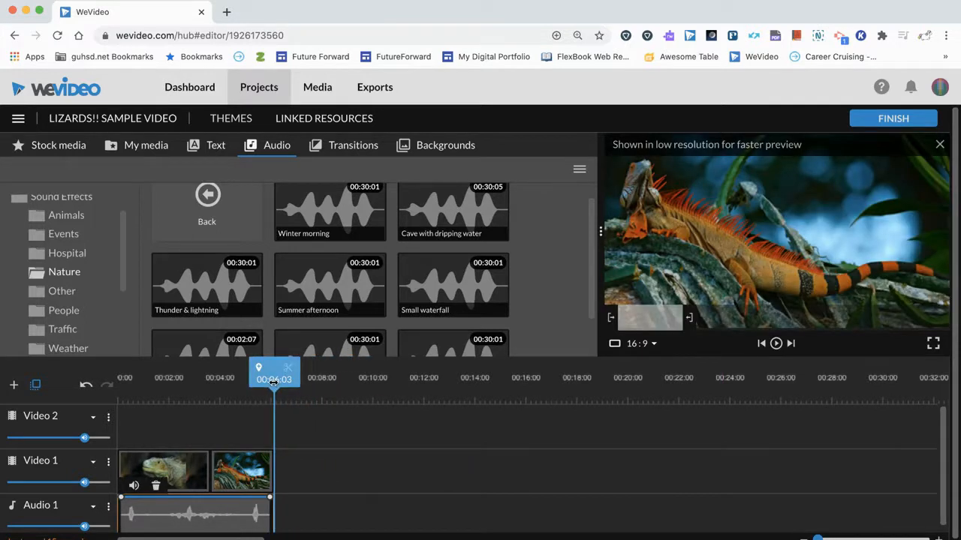
drag(273, 381, 118, 392)
key(space)
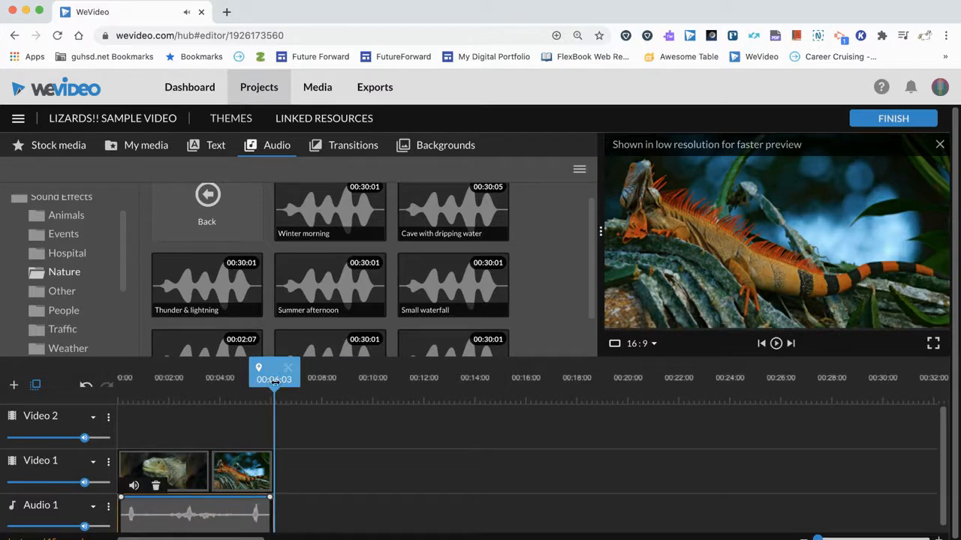
Return the playhead to the start and lower the Audio 1 clip's volume moderately, leaving Fade off
drag(274, 380, 120, 379)
click(153, 511)
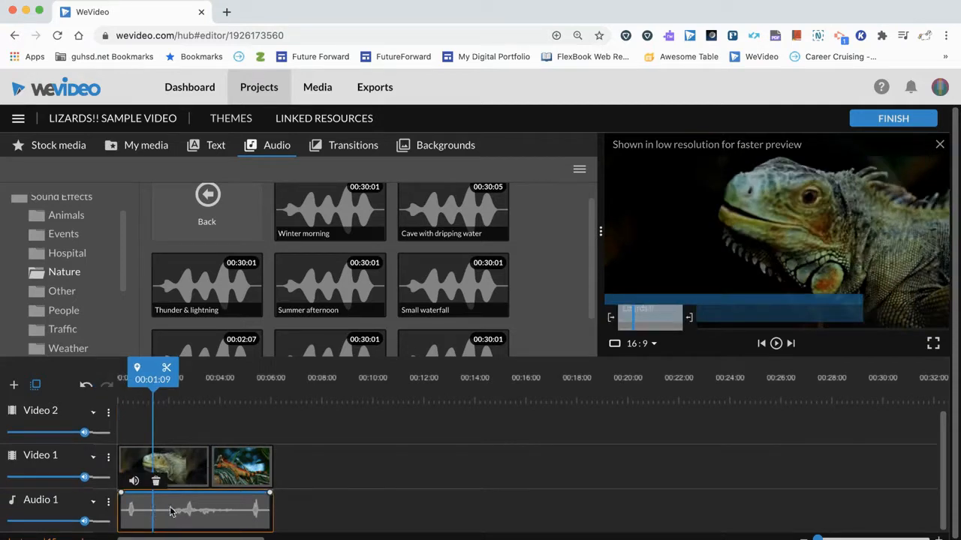
click(135, 481)
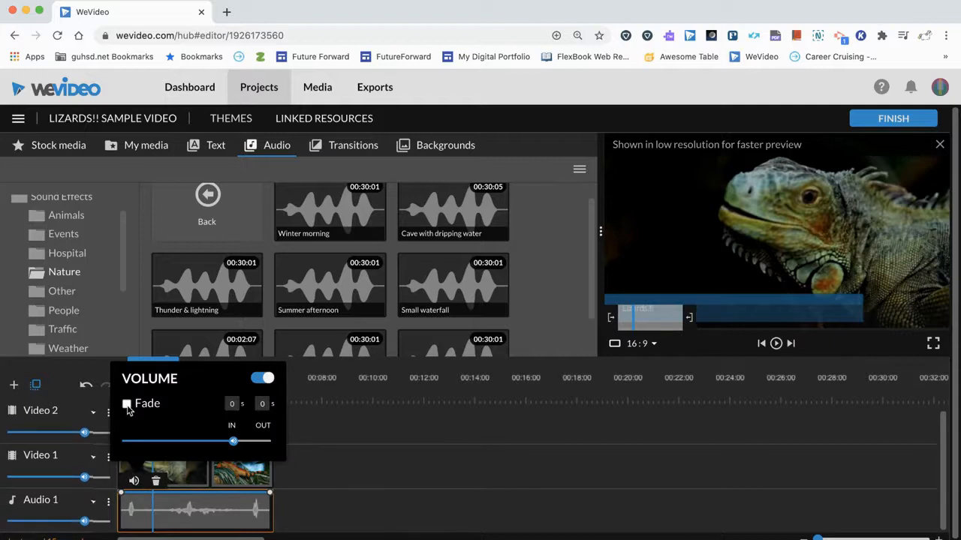
mouse_move(231, 438)
drag(233, 440, 198, 442)
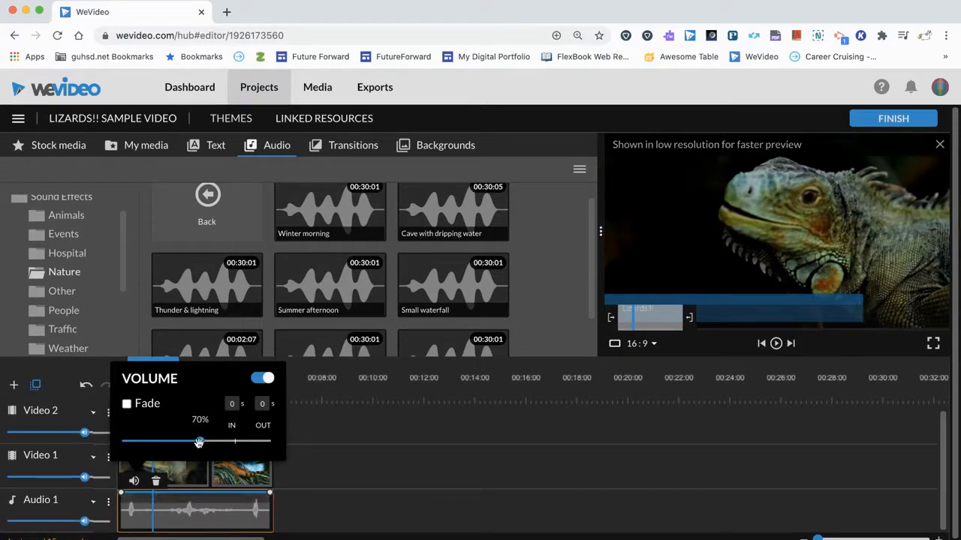
click(160, 515)
Fade the Audio 1 sound in from silence to full volume over about the first second using volume points, and play it from the start
mouse_move(121, 496)
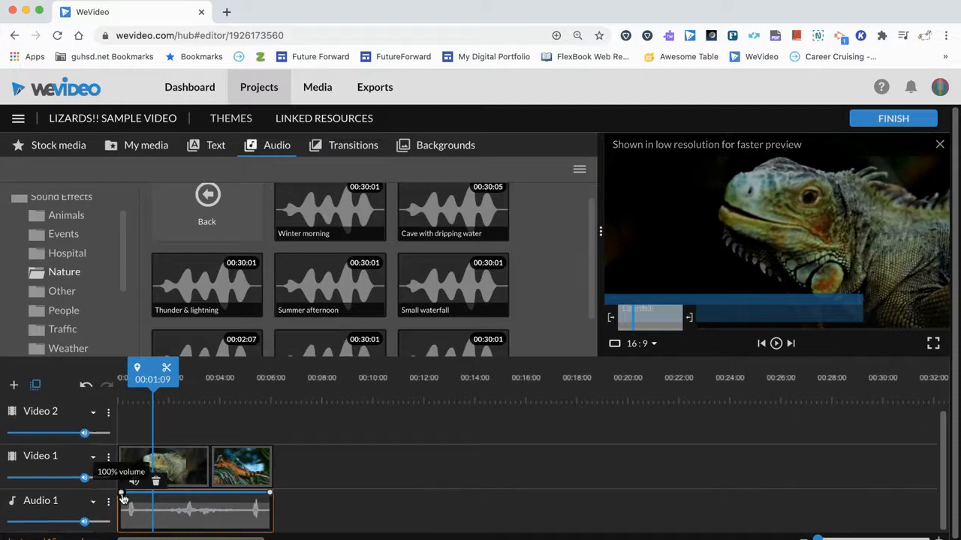
drag(123, 495, 119, 528)
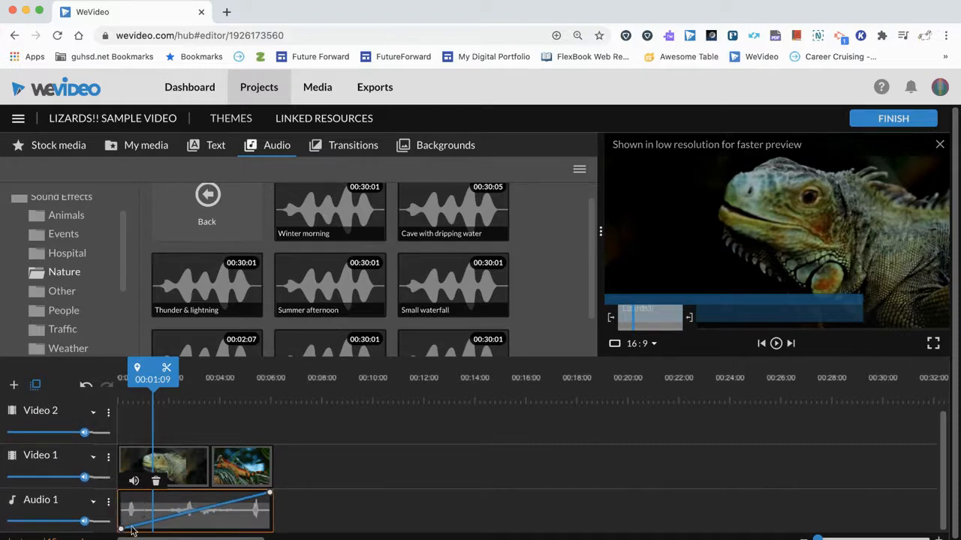
drag(136, 530, 139, 493)
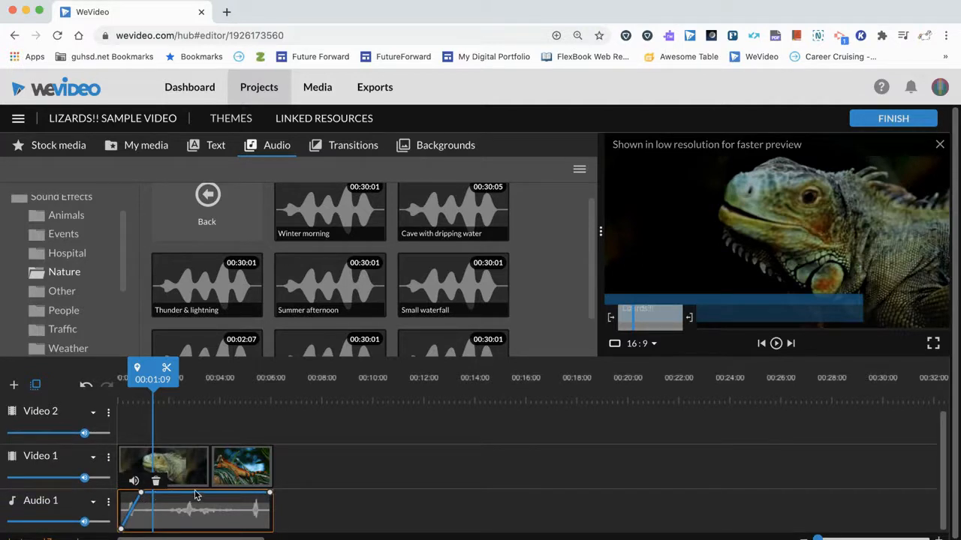
drag(153, 386, 106, 383)
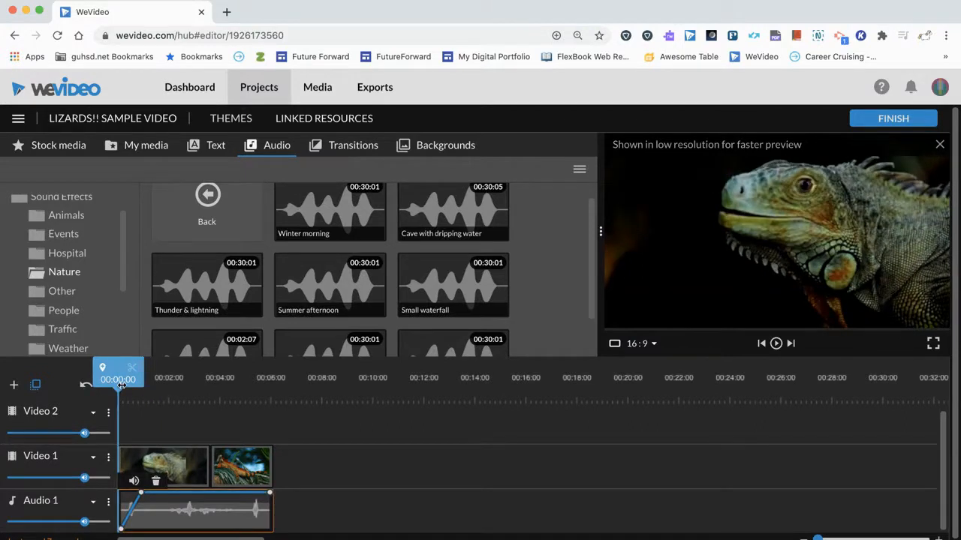
key(space)
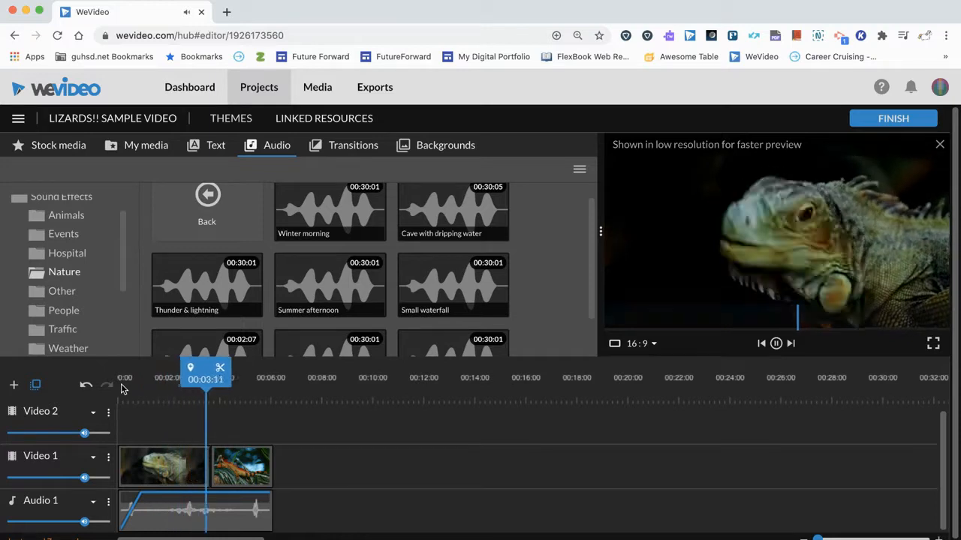
key(space)
Fade the Audio 1 sound out to silence just before its end with volume points, play the ending and return to 00:00:00
drag(268, 493, 244, 523)
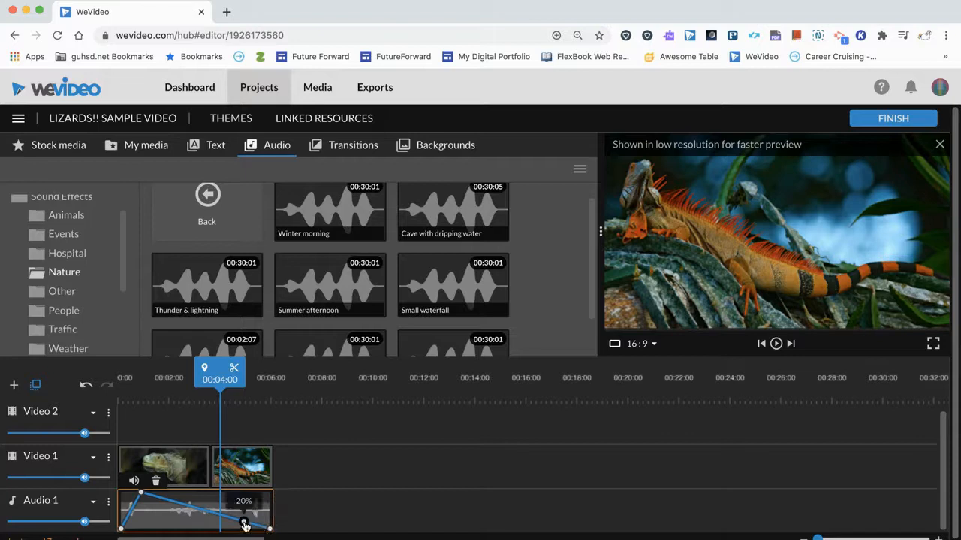
key(space)
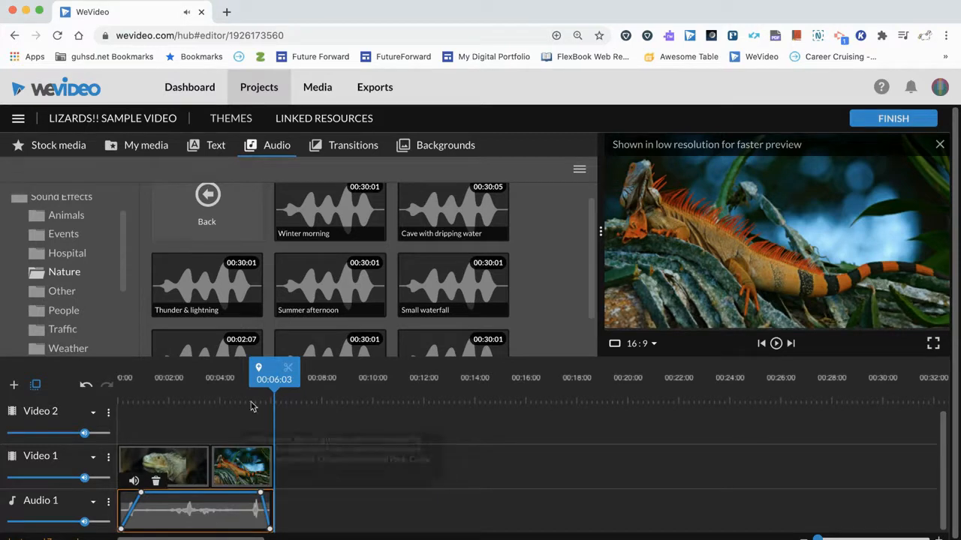
drag(265, 385, 108, 399)
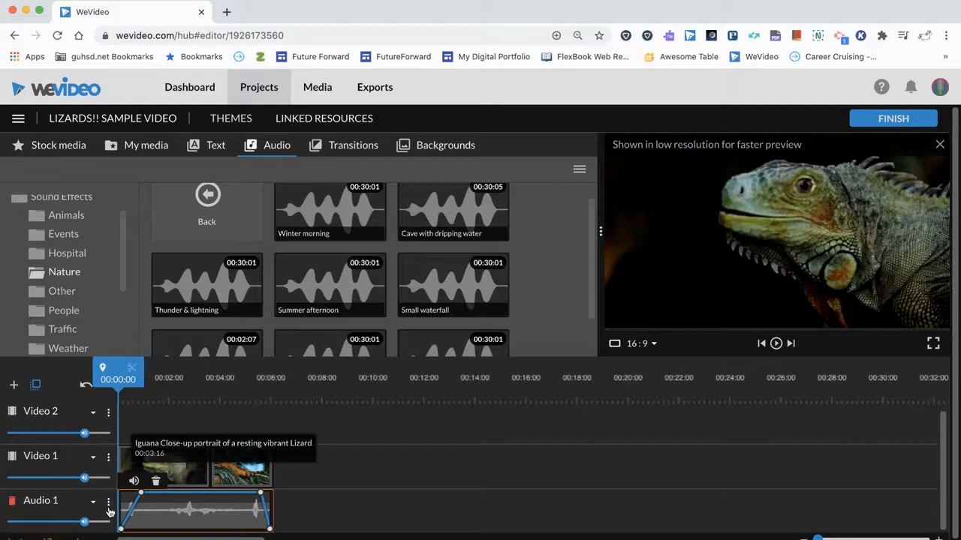
Rename the Audio 1 track as Background Music
click(51, 502)
text(Background Music)
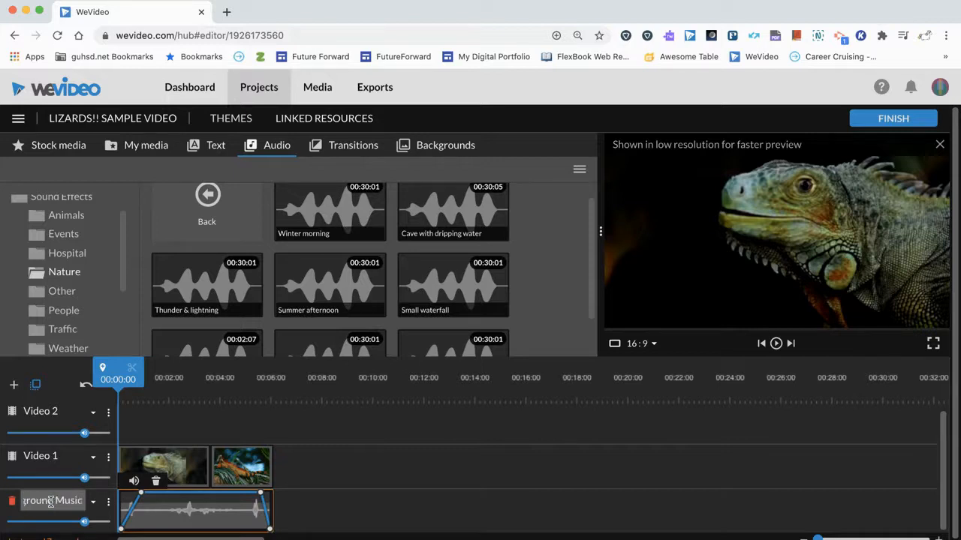
click(350, 513)
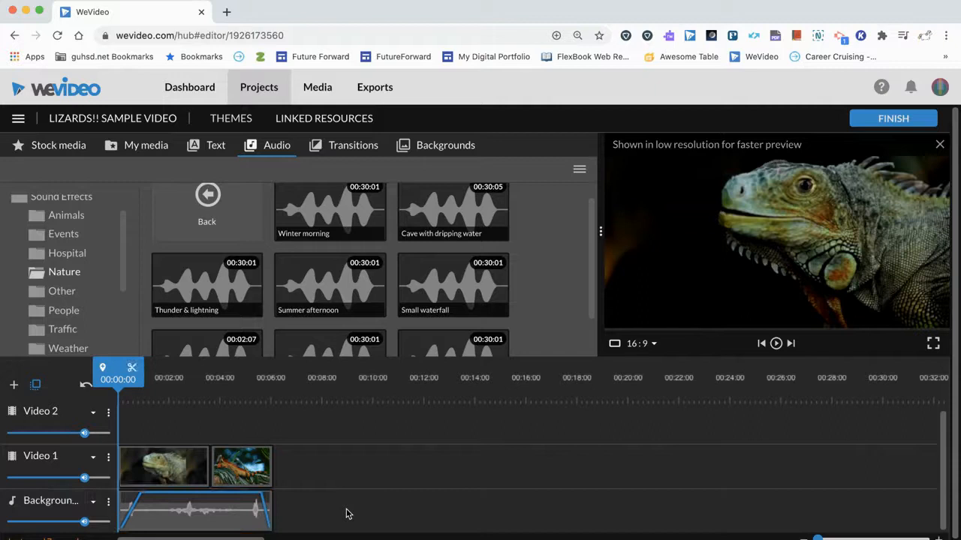
Select the iguana clip, the photo and the background sound in turn to review each on the timeline
click(138, 455)
click(231, 460)
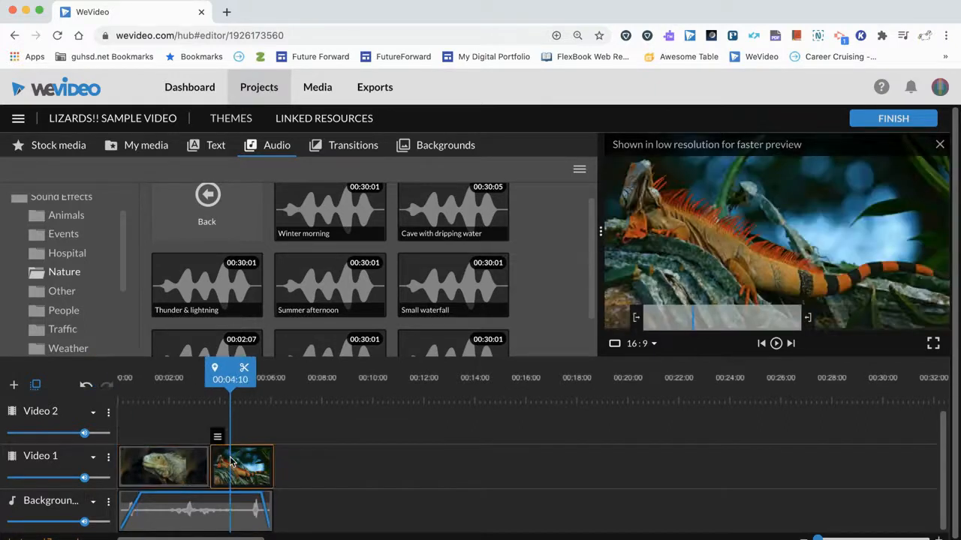
click(182, 510)
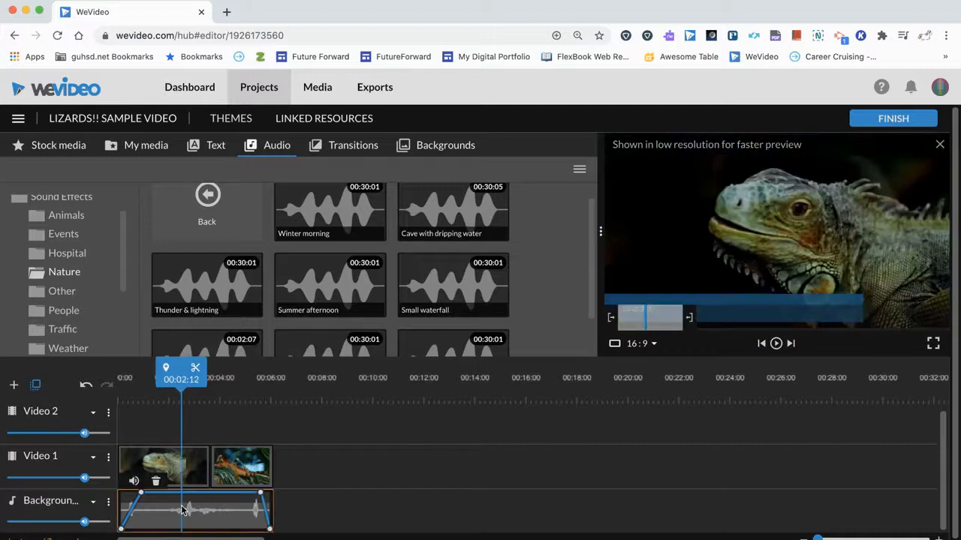
click(133, 463)
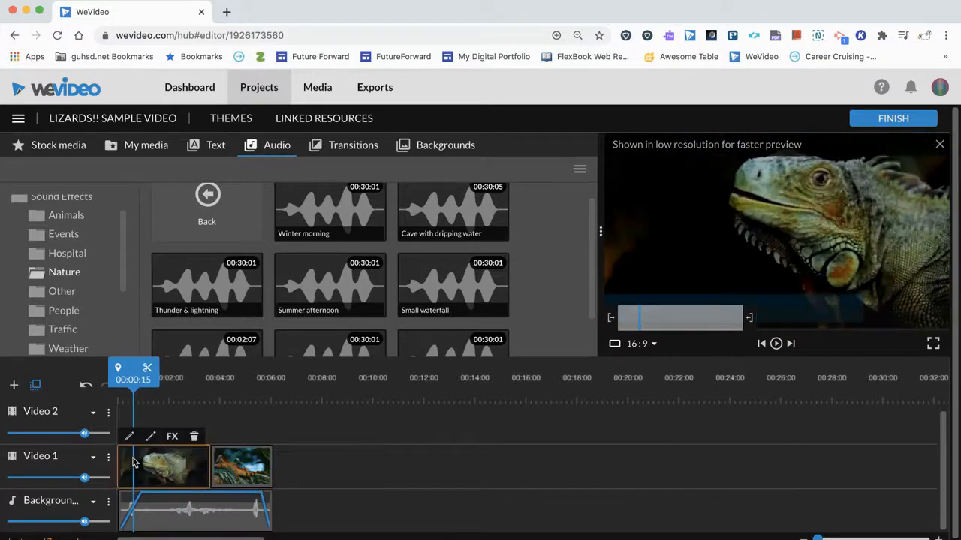
click(252, 463)
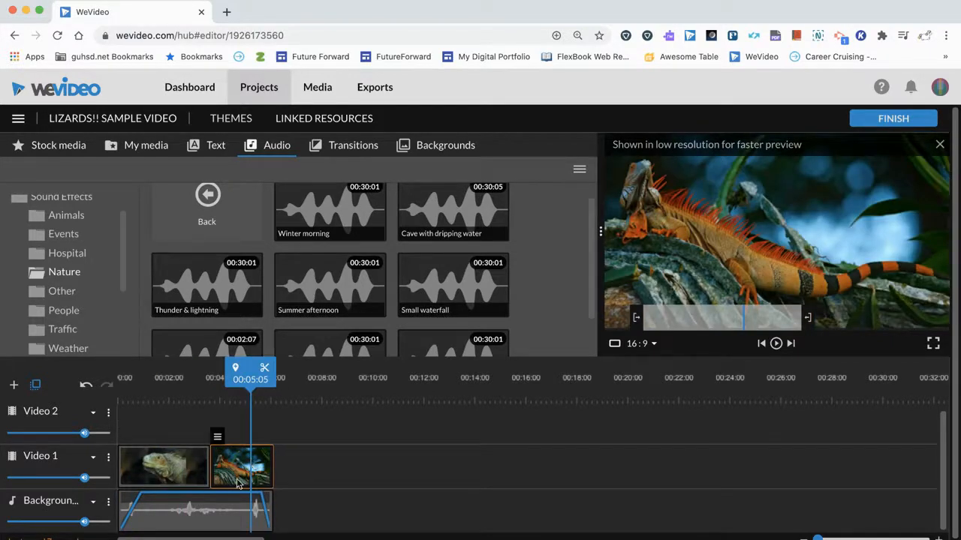
click(192, 514)
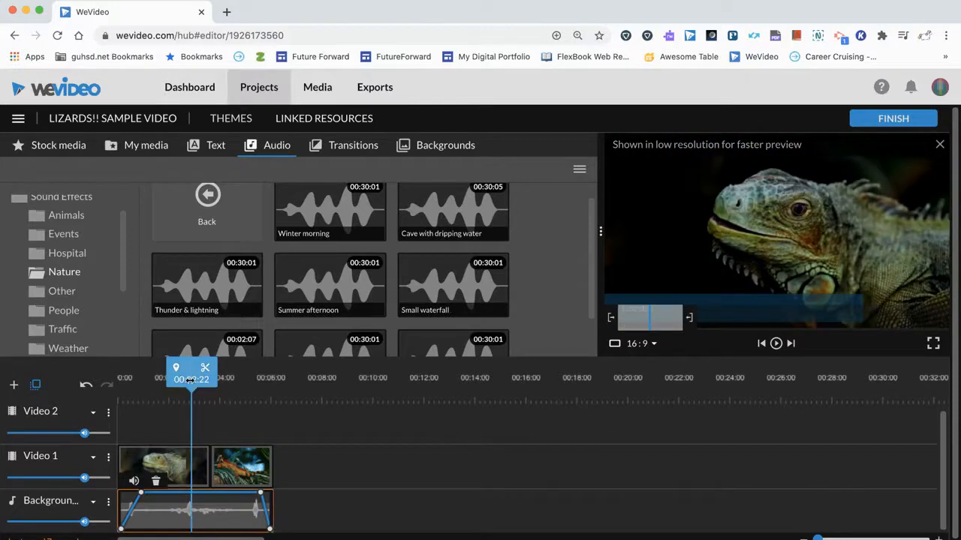
Record a voiceover of about 4 seconds from 00:00:00 with the video muted, and save it to the timeline
drag(188, 379, 108, 379)
click(59, 145)
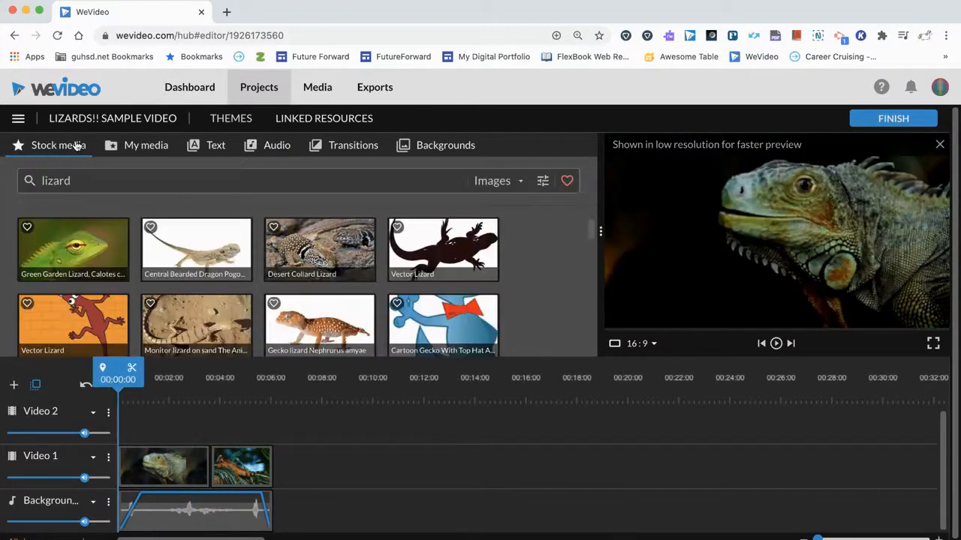
click(147, 151)
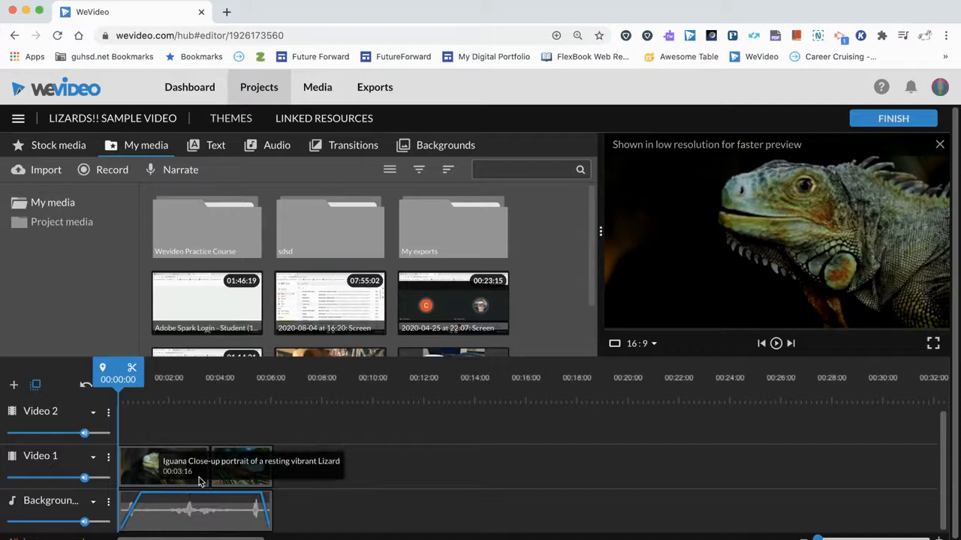
click(183, 171)
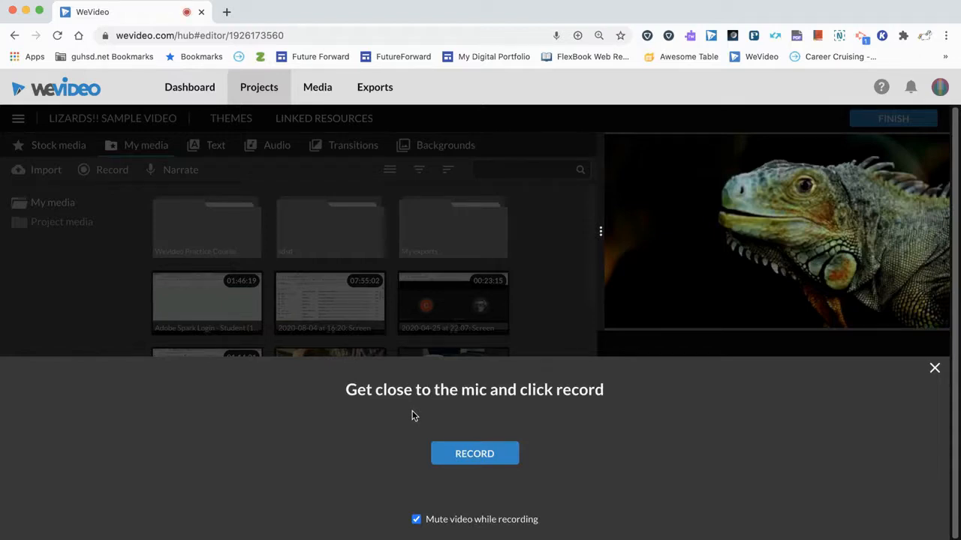
click(492, 451)
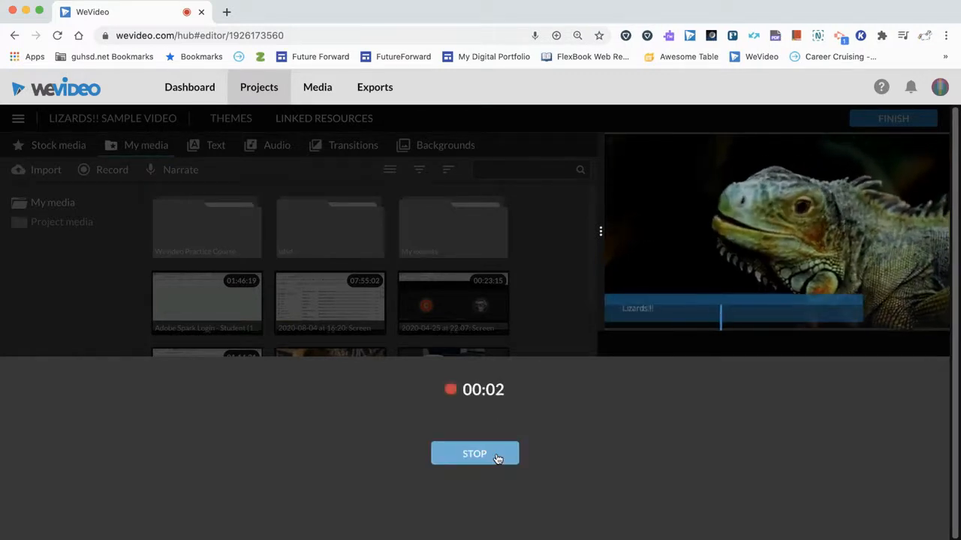
click(475, 454)
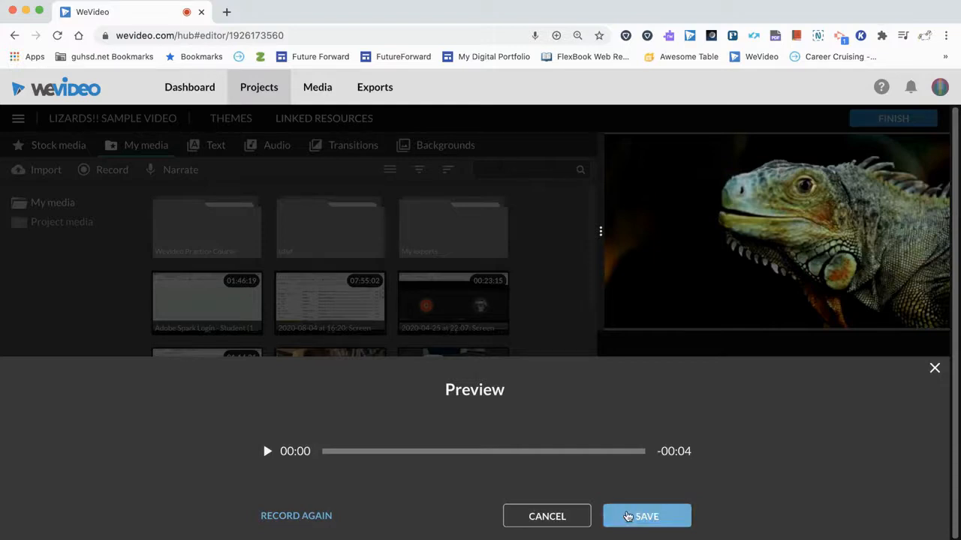
click(627, 516)
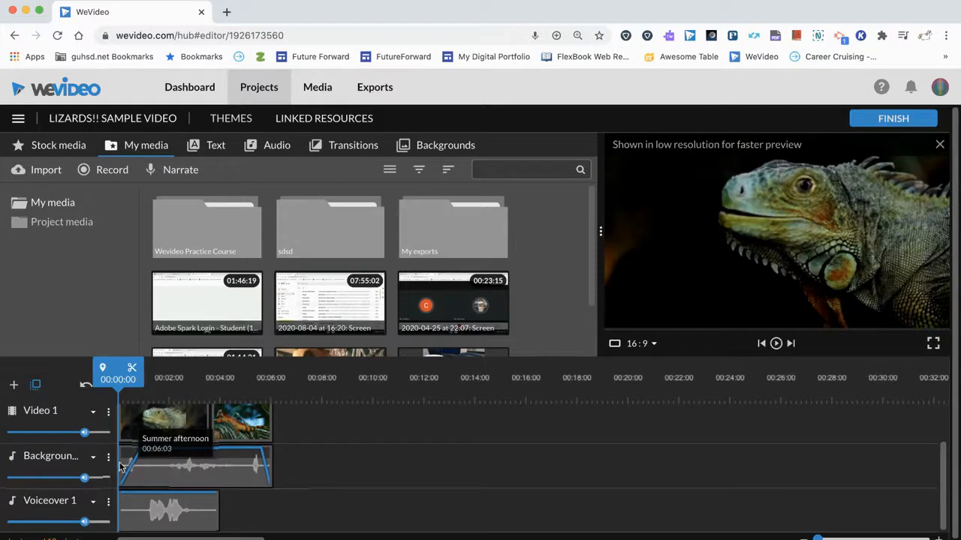
Play the sequence from the start to check the new voiceover, and scrub back over the iguana clip
click(159, 510)
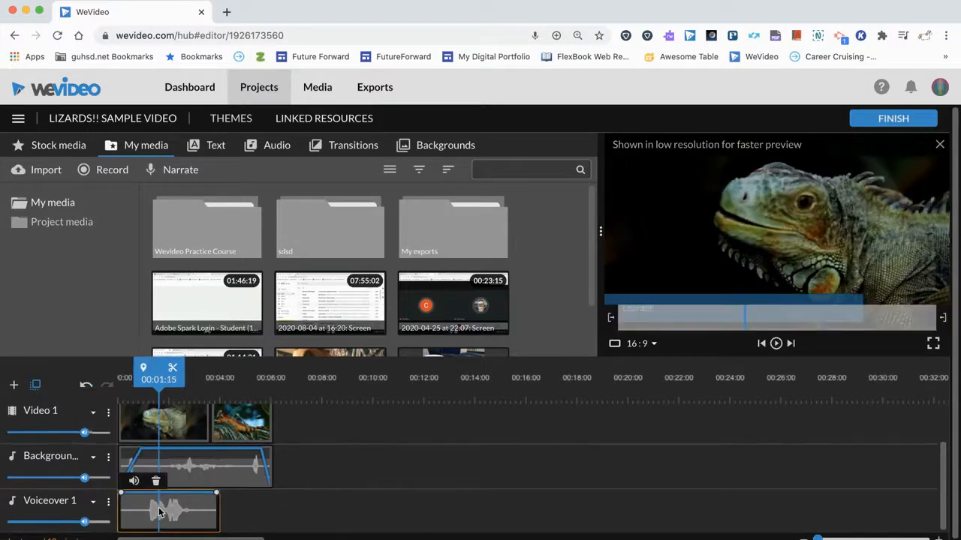
drag(157, 379, 115, 379)
key(space)
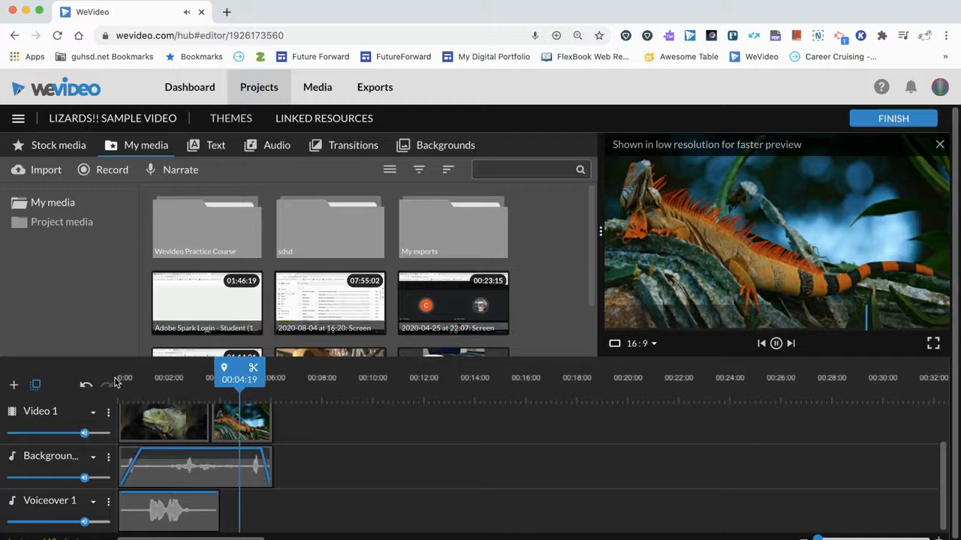
key(space)
drag(227, 381, 177, 380)
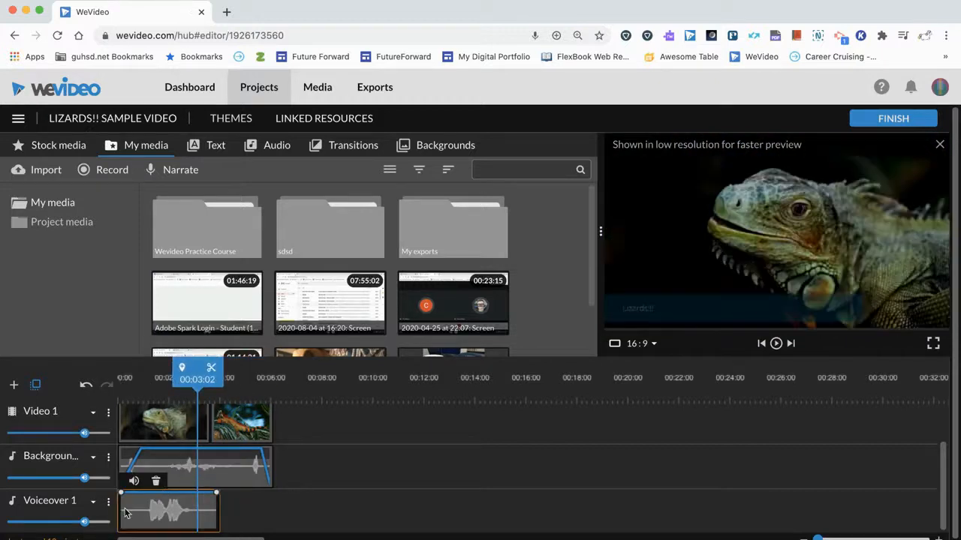
Trim the silence from both ends of the Voiceover 1 clip and play the sequence from the start
drag(121, 509, 146, 510)
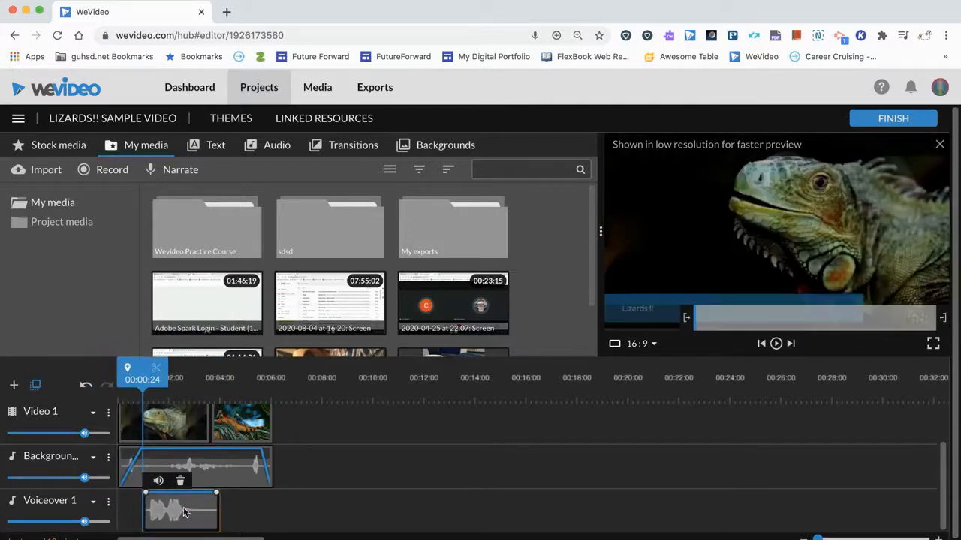
drag(216, 508, 166, 515)
drag(138, 383, 110, 382)
key(space)
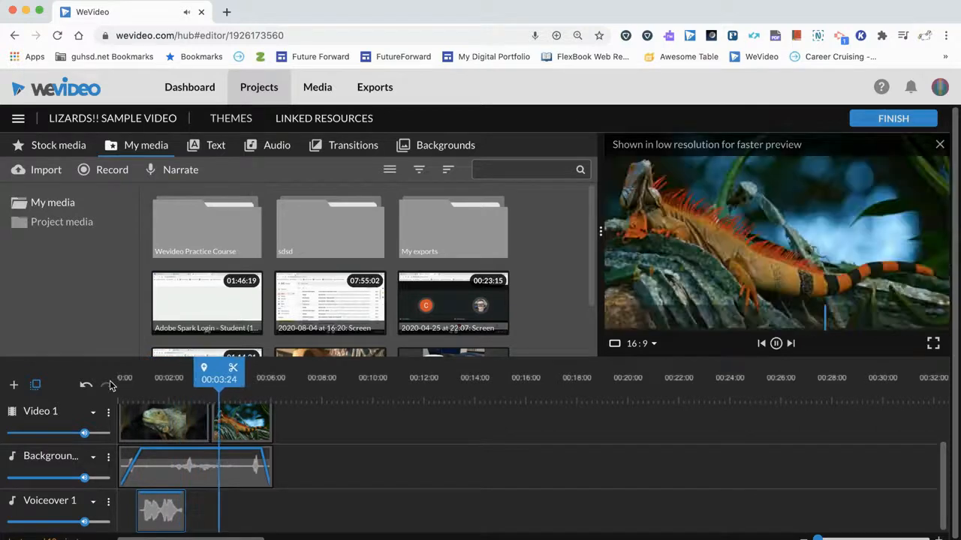
key(space)
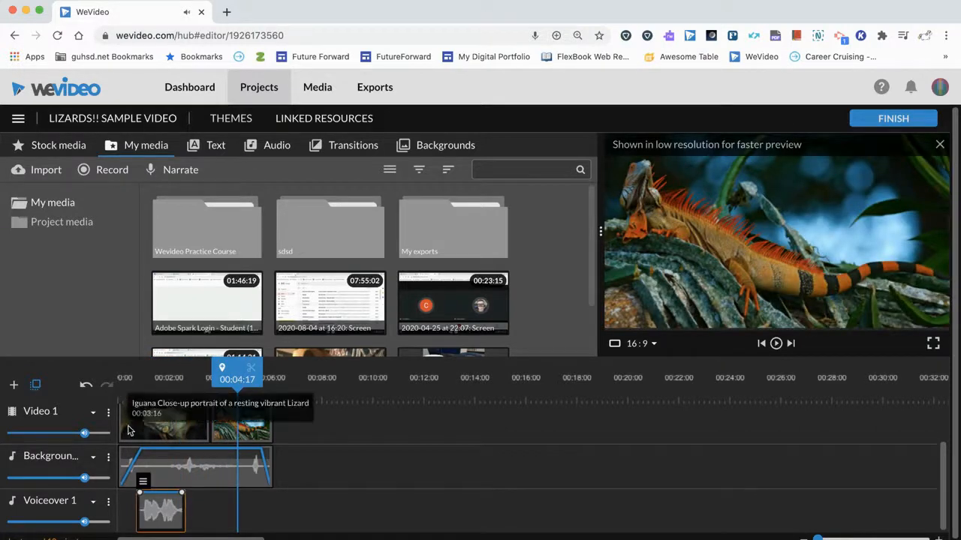
View the webcam and screen recording options and the media import options, closing each without choosing anything
click(108, 174)
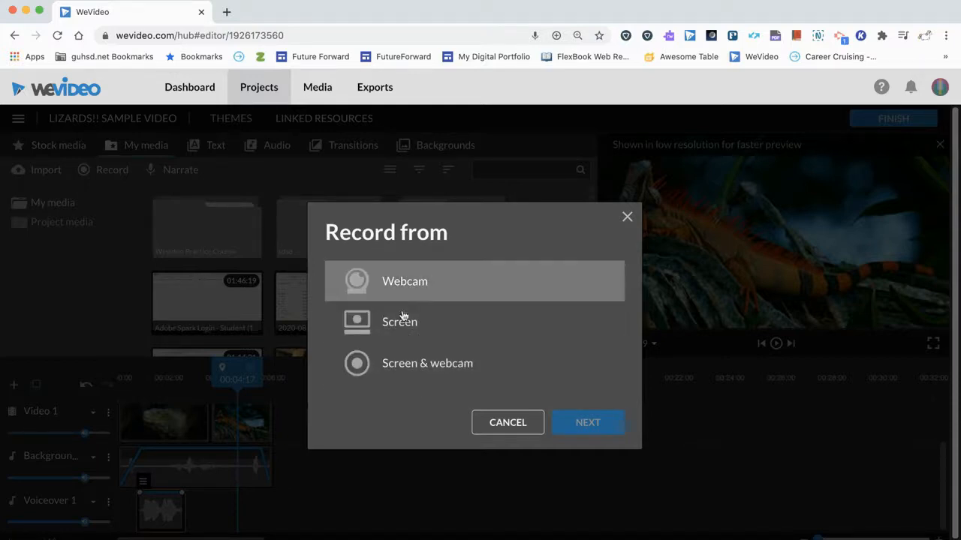
click(628, 217)
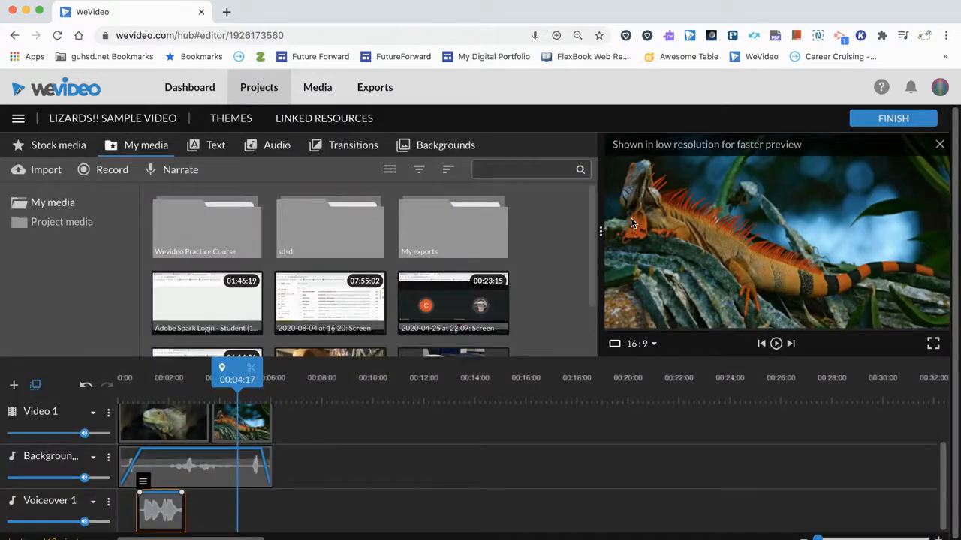
click(48, 172)
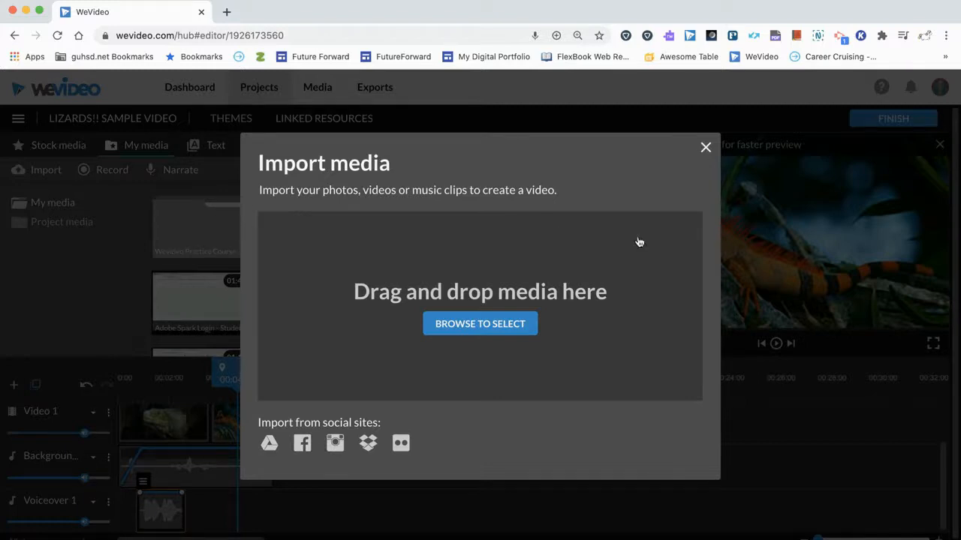
click(706, 148)
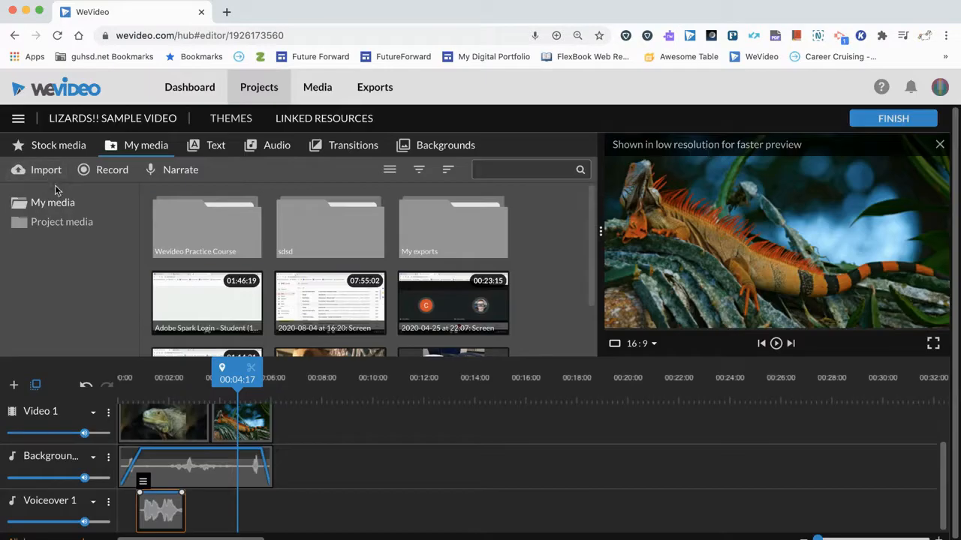